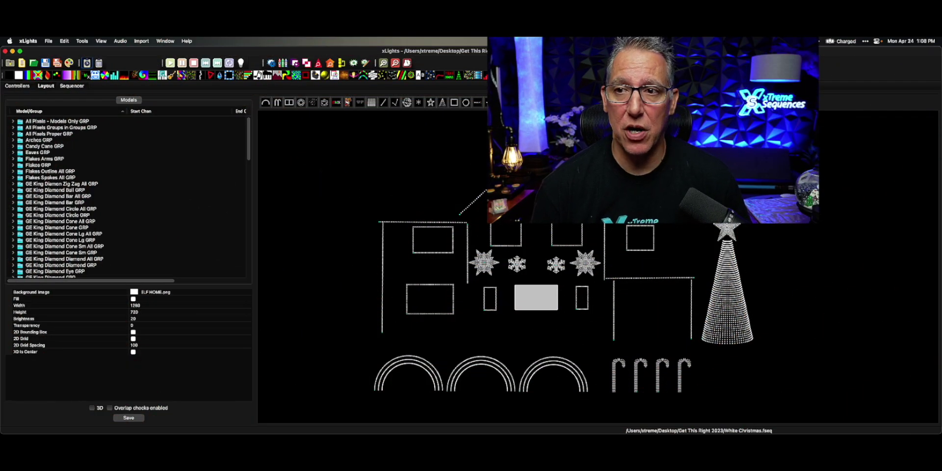
Step: Move the xLights window aside to expose the desktop and open the Get This Right 2023 show folder in Finder
drag(638, 50, 451, 50)
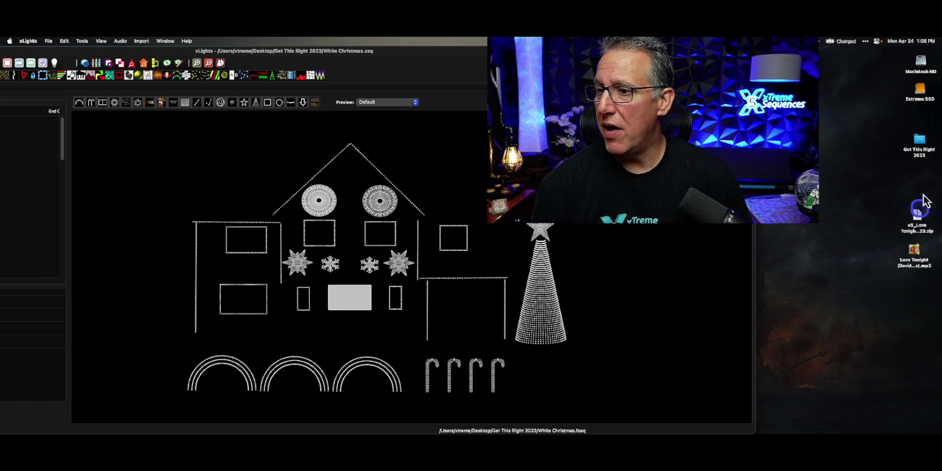
drag(917, 147, 862, 151)
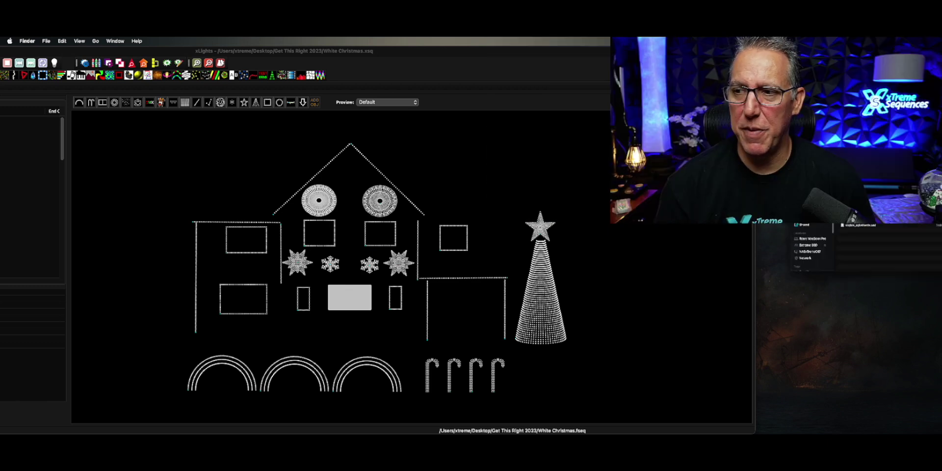
drag(768, 102, 530, 102)
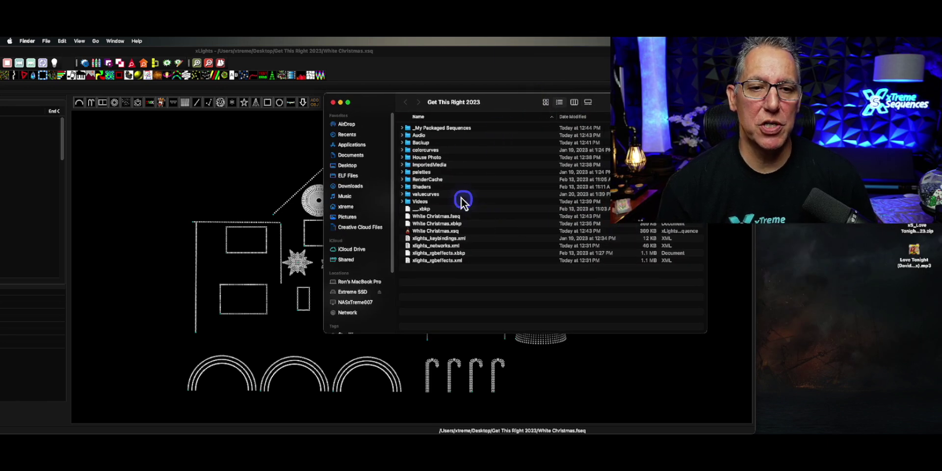
Step: Examine the show folder's House Photo, _My Packaged Sequences and Audio subfolders, White Christmas sequence files and xlights XML files, closing the folder at the end
click(430, 158)
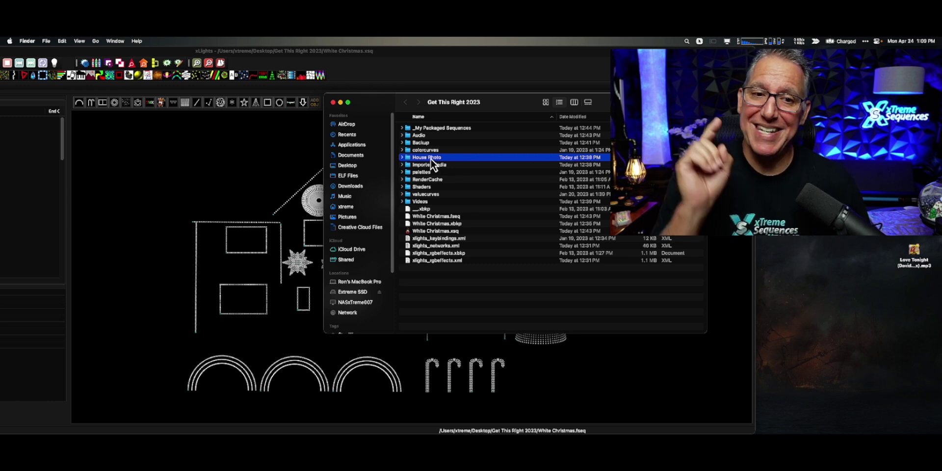
click(434, 154)
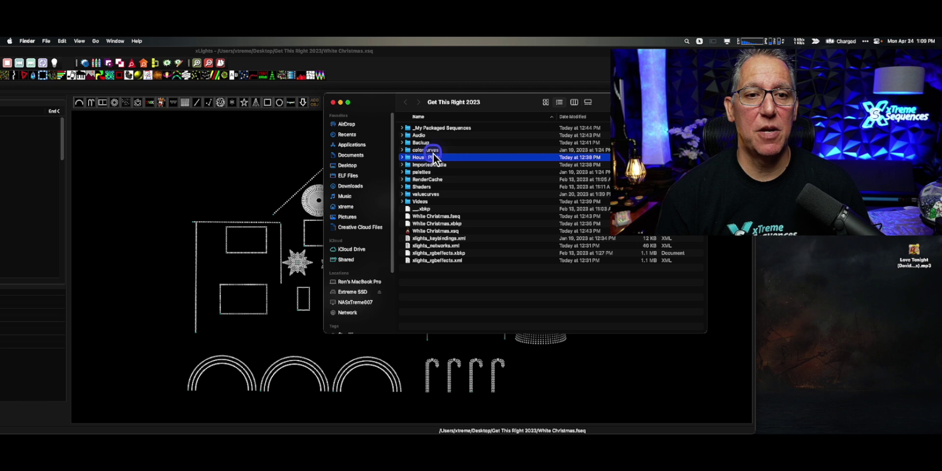
click(434, 129)
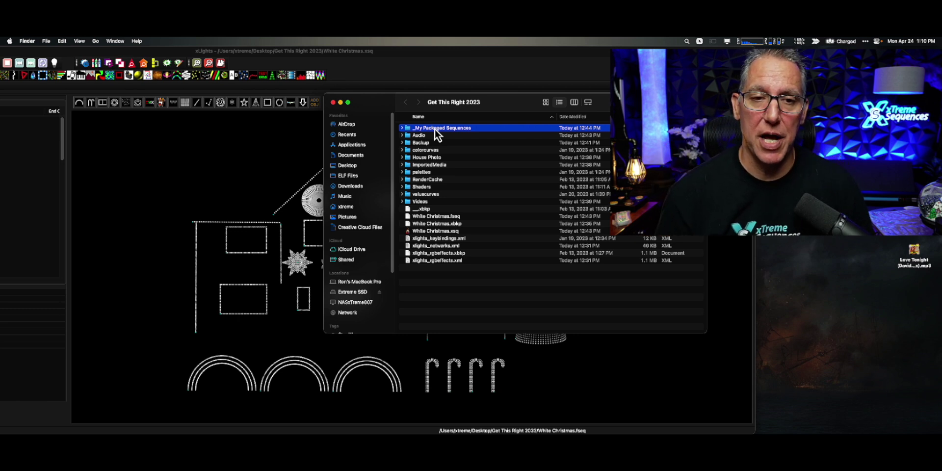
click(421, 140)
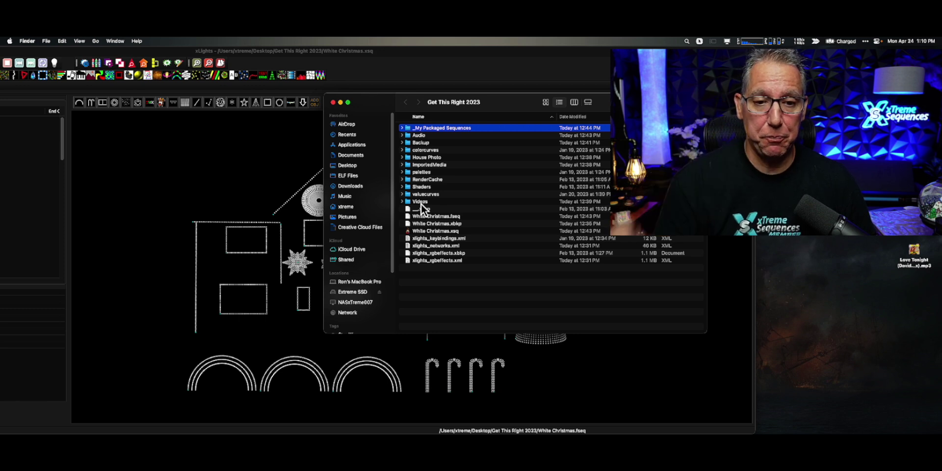
click(429, 219)
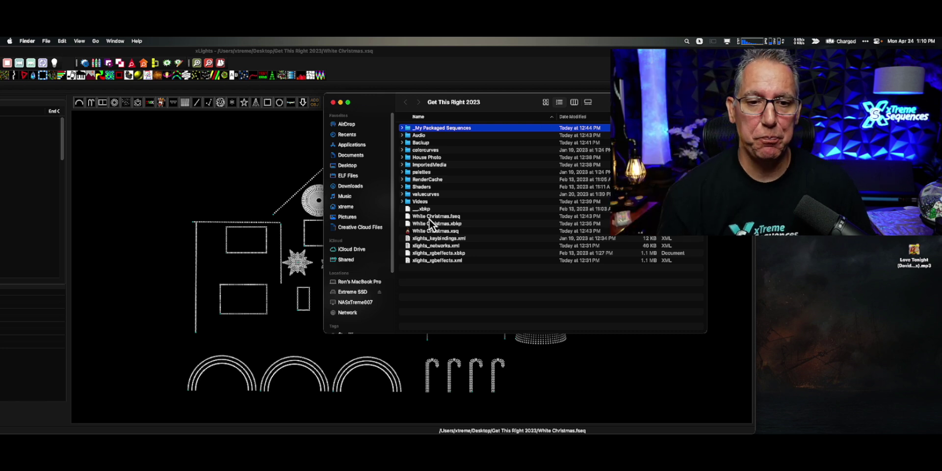
click(442, 226)
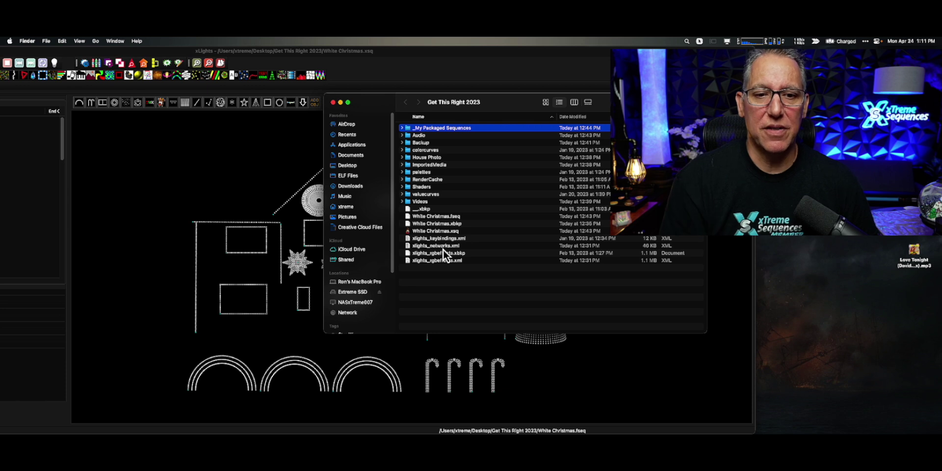
click(436, 260)
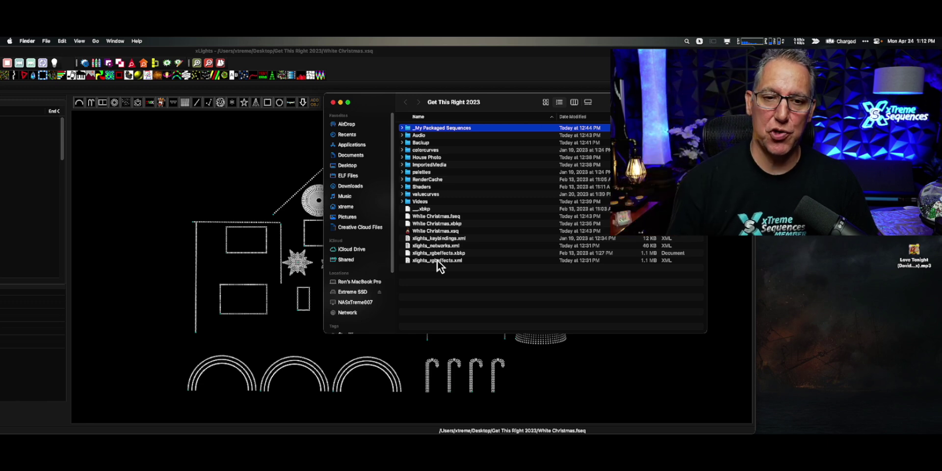
click(334, 103)
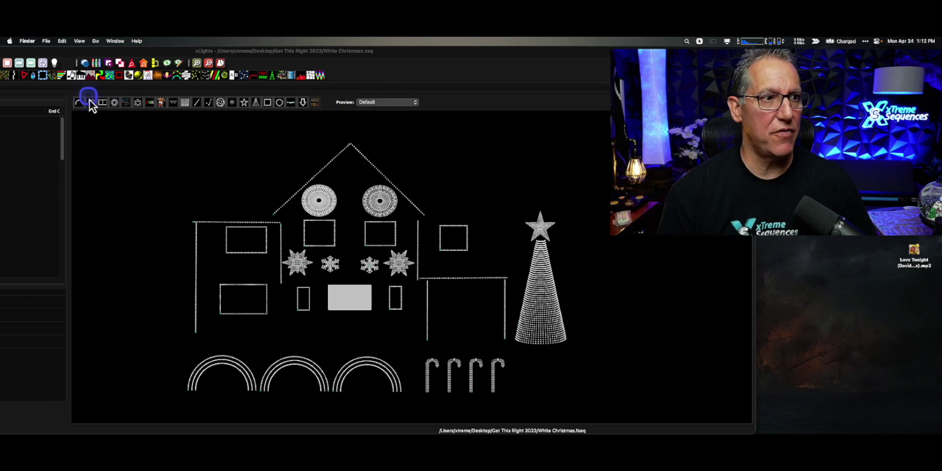
Step: Return to xLights, bring its full window back into view and show the White Christmas sequence in the Sequencer
click(159, 51)
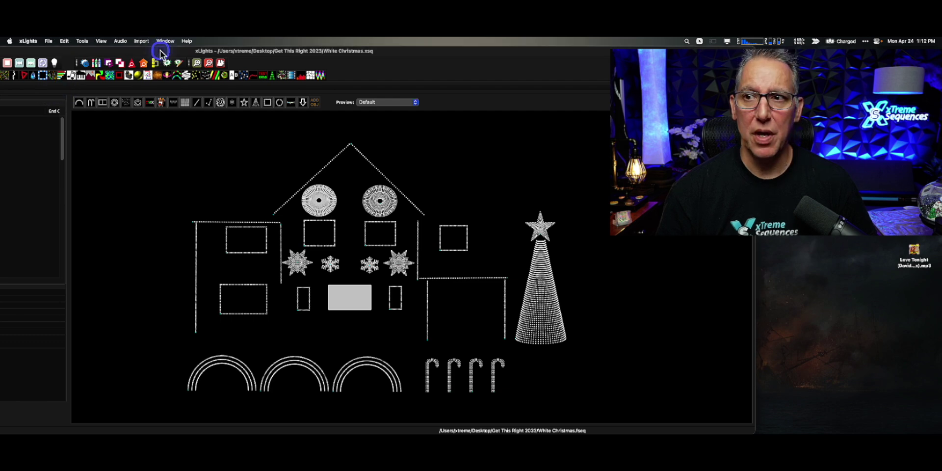
click(160, 52)
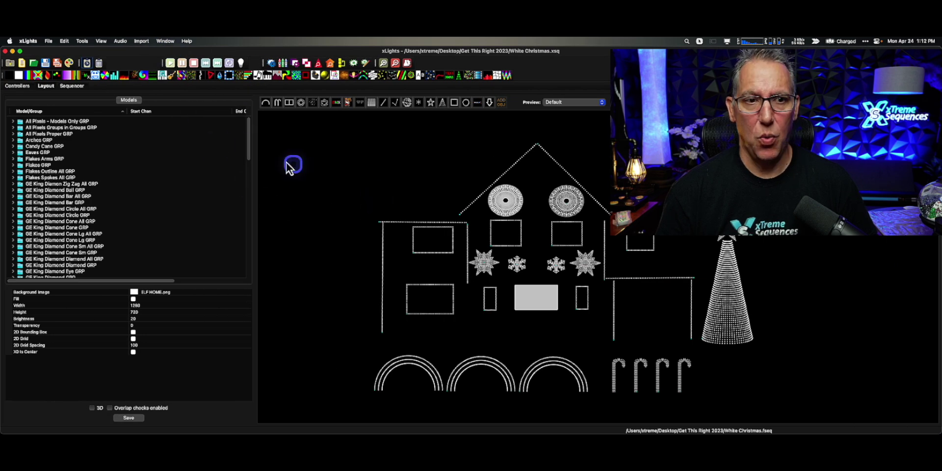
click(73, 86)
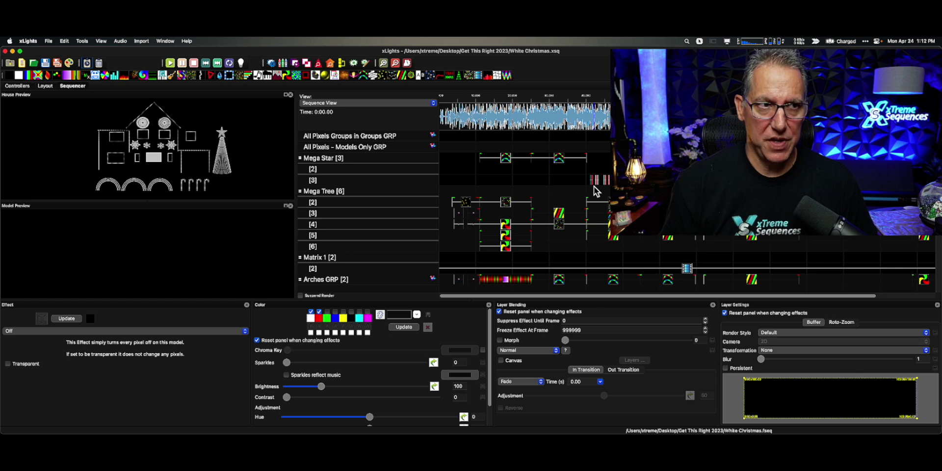
click(338, 128)
click(80, 63)
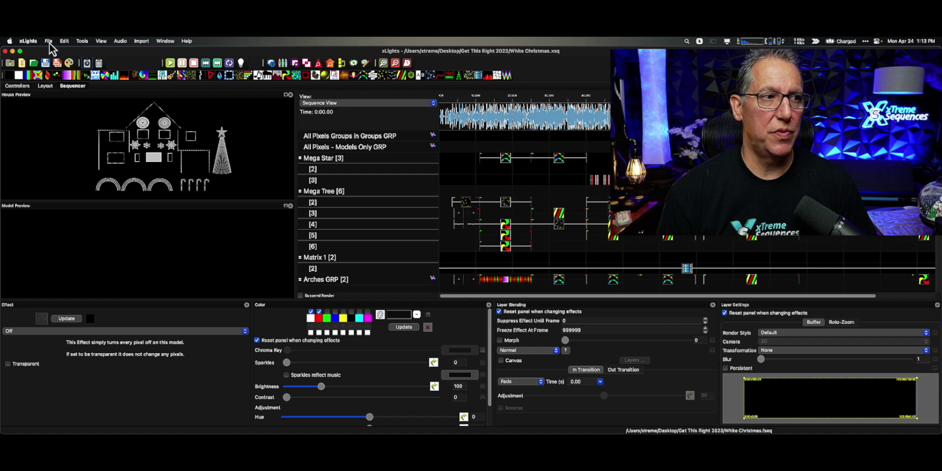
Step: Open the xLights preferences and review the Backup, View, Effects Grid and Sequences settings
click(29, 42)
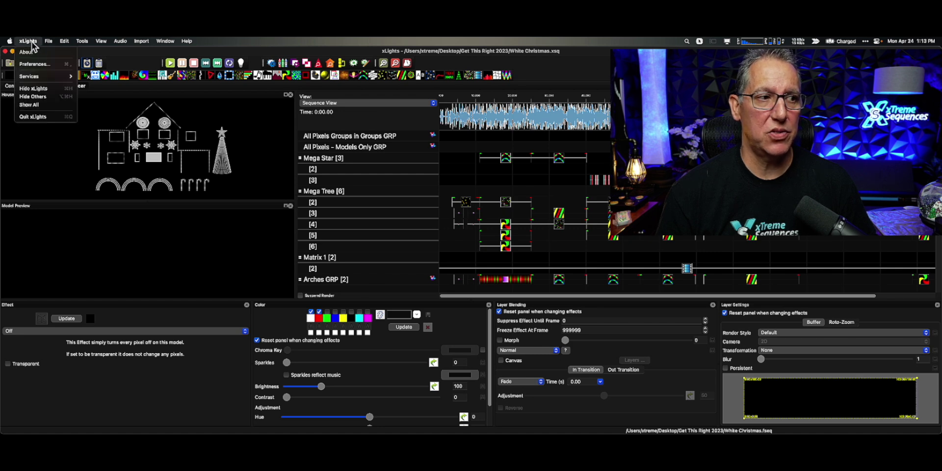
click(35, 61)
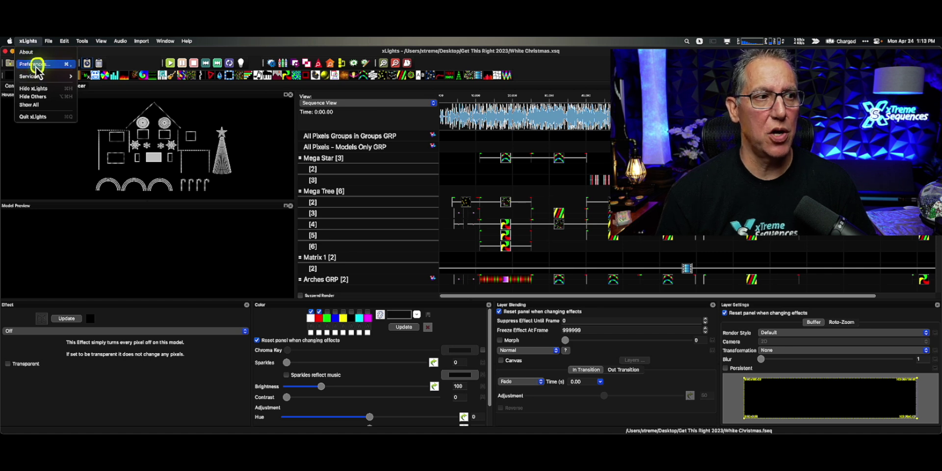
click(35, 63)
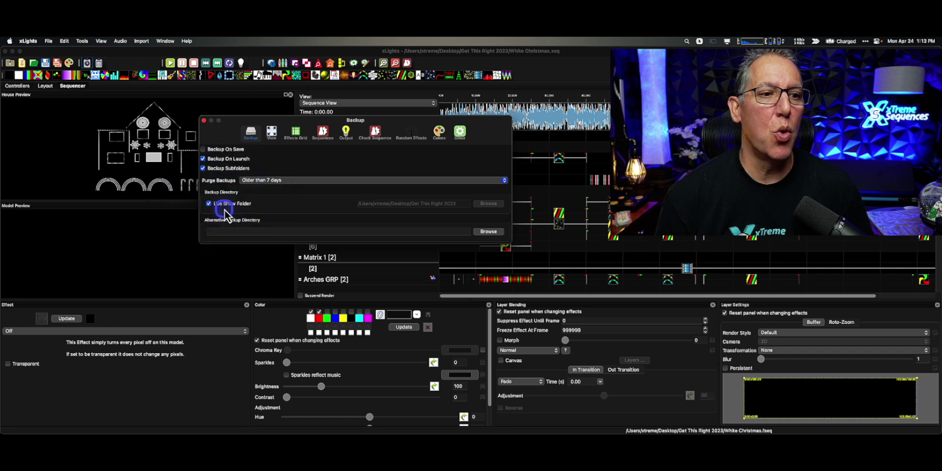
click(271, 131)
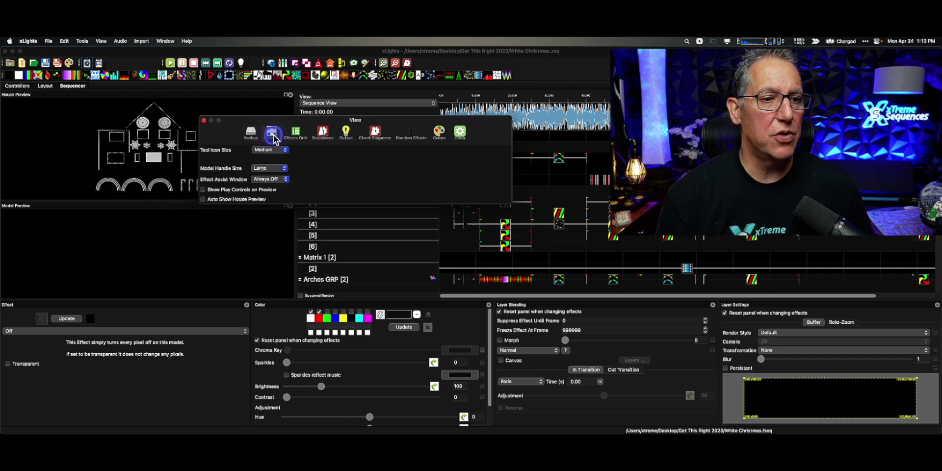
click(307, 135)
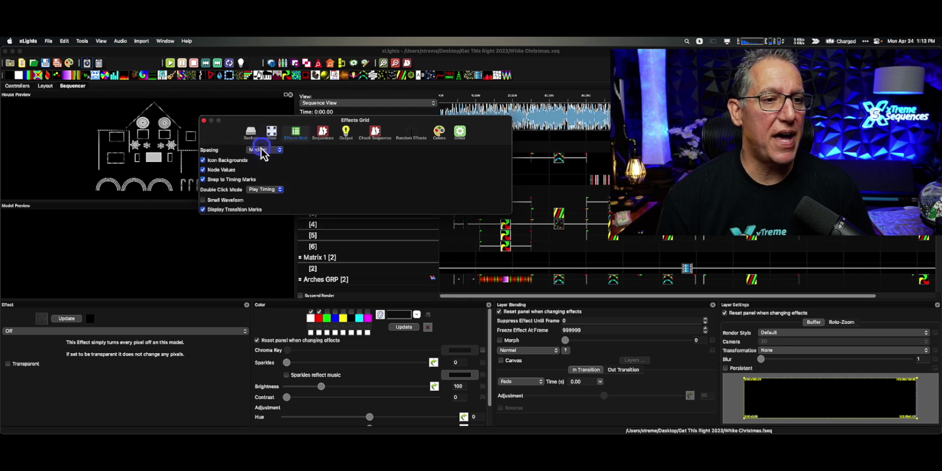
click(322, 132)
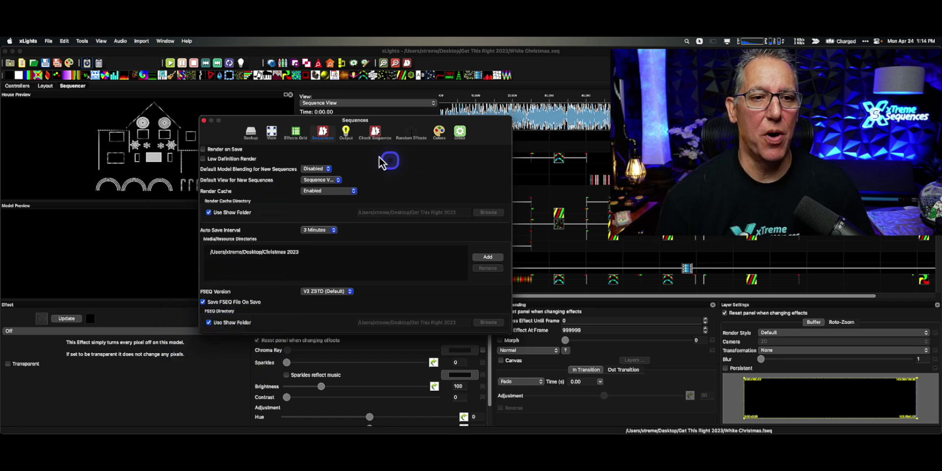
Step: Review the Output, Check Sequence, Random Effects, Colors and Other preferences, including the Packaging Sequences exclusions, and close the preferences
click(346, 132)
click(371, 135)
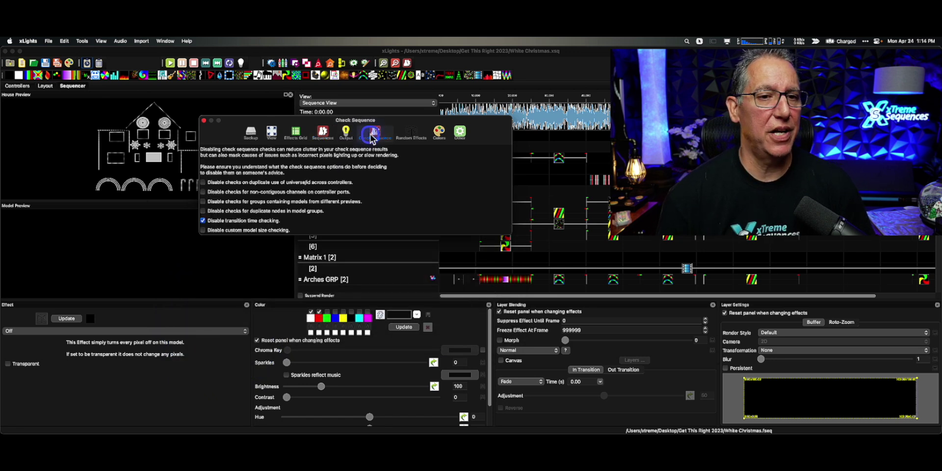
click(411, 133)
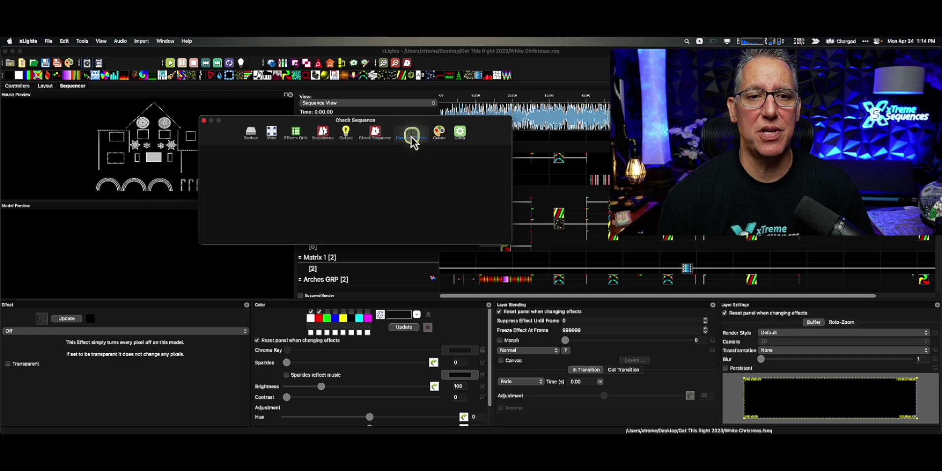
click(437, 140)
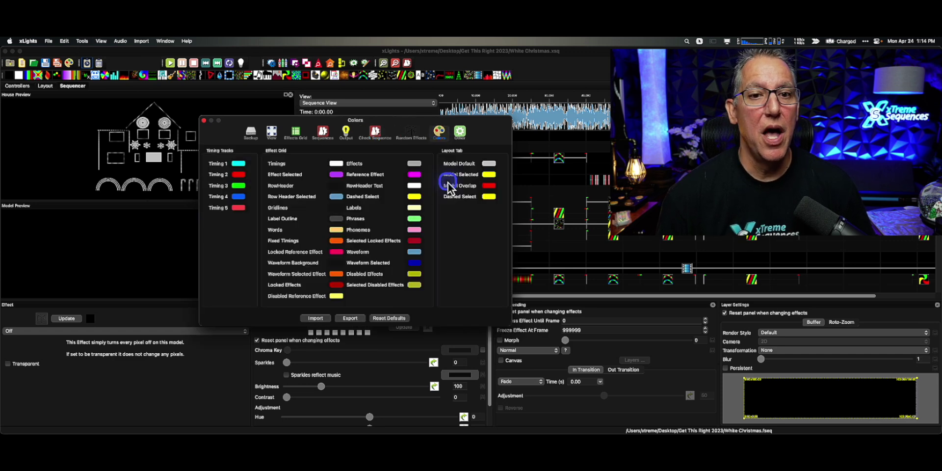
click(460, 131)
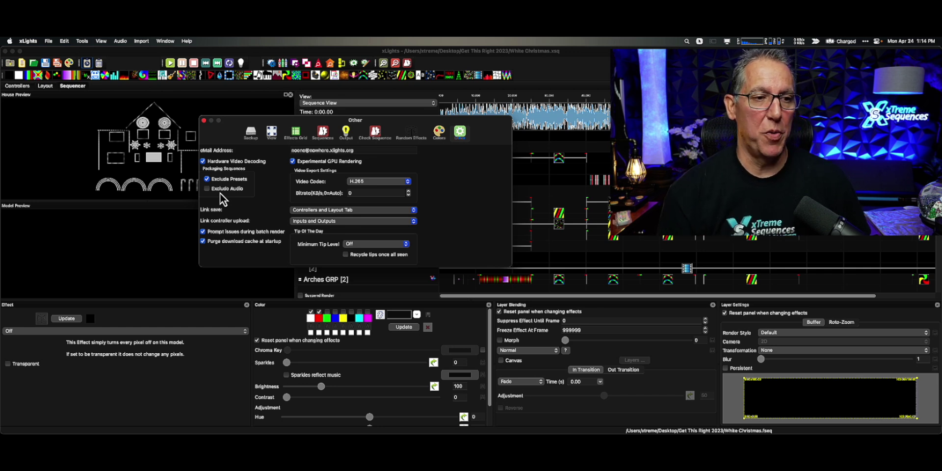
click(253, 185)
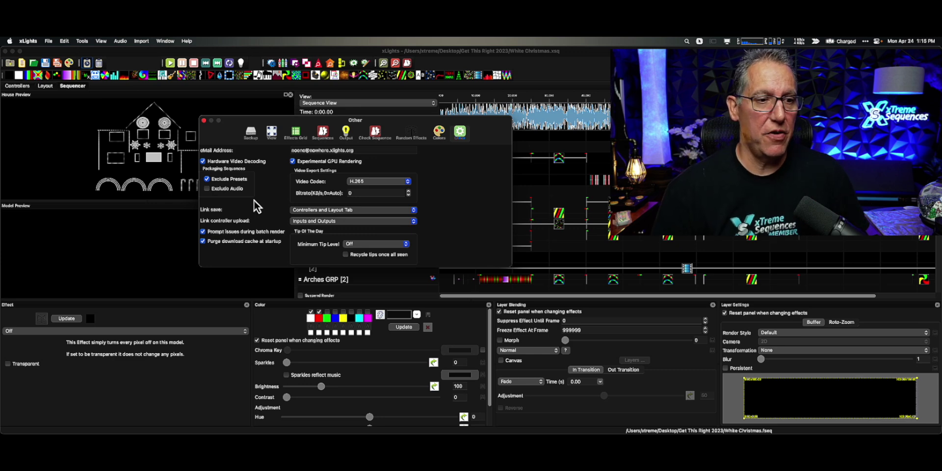
click(212, 242)
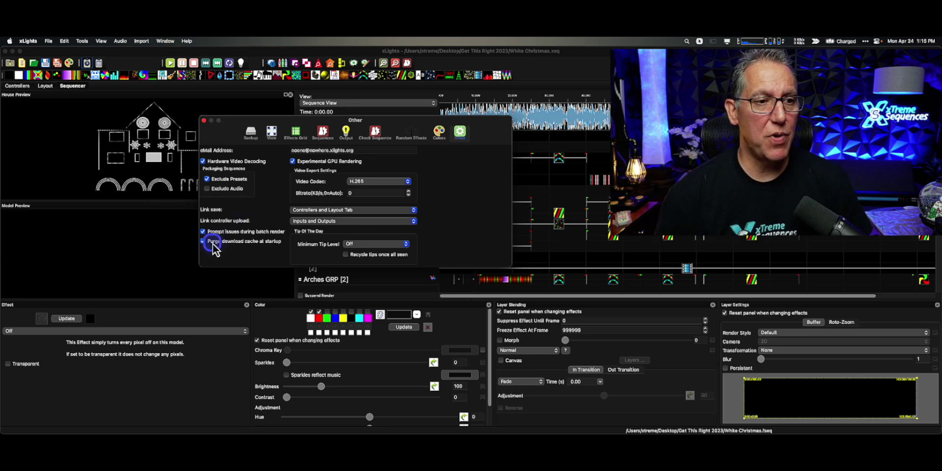
click(207, 130)
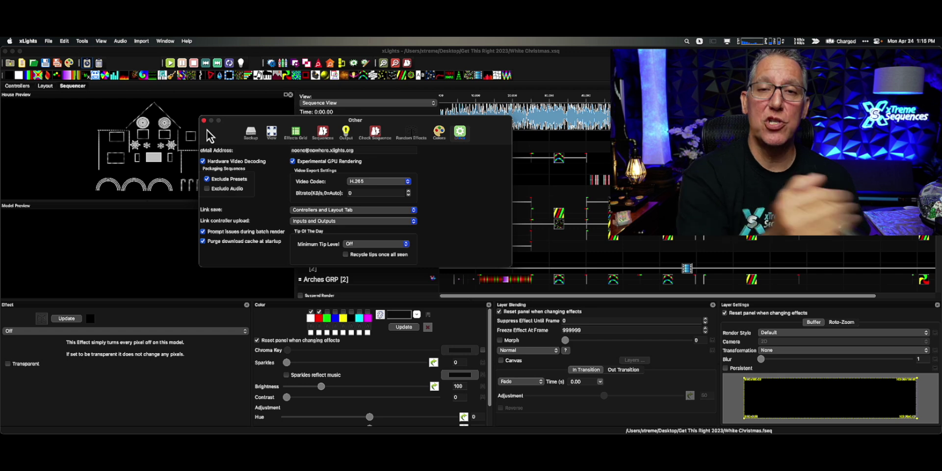
click(204, 121)
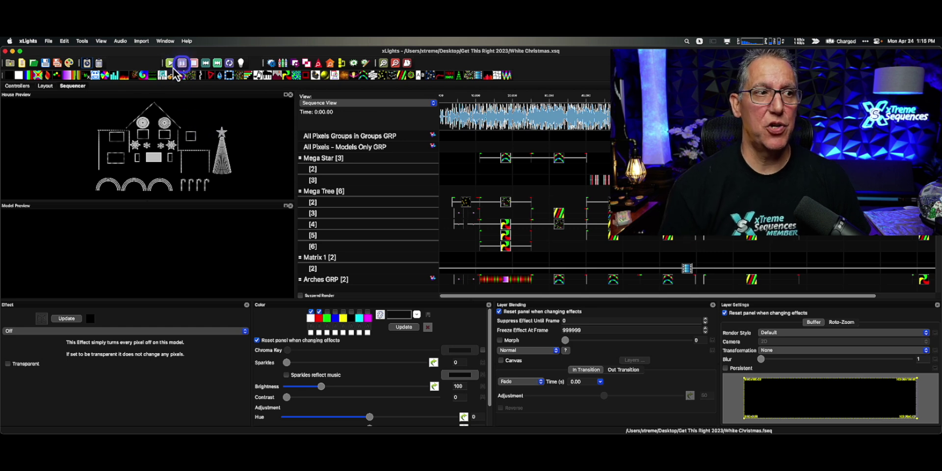
Step: Clean up the file locations of the White Christmas sequence and save the sequence
click(83, 42)
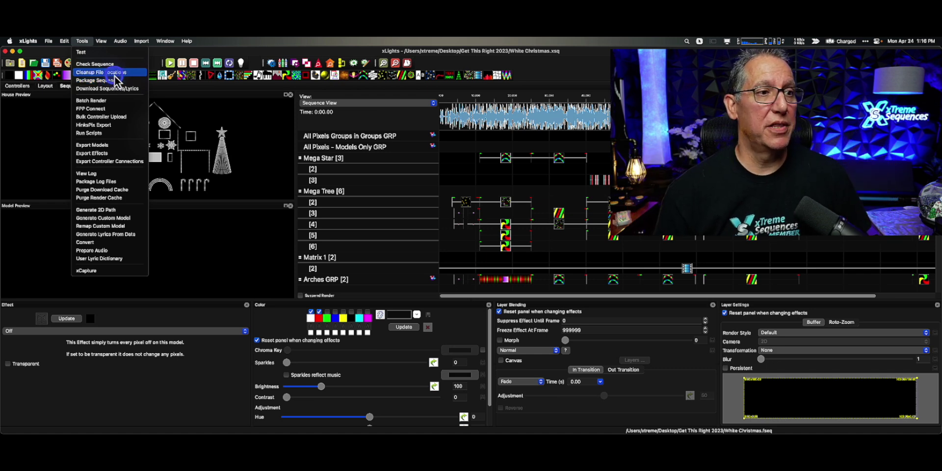
click(114, 72)
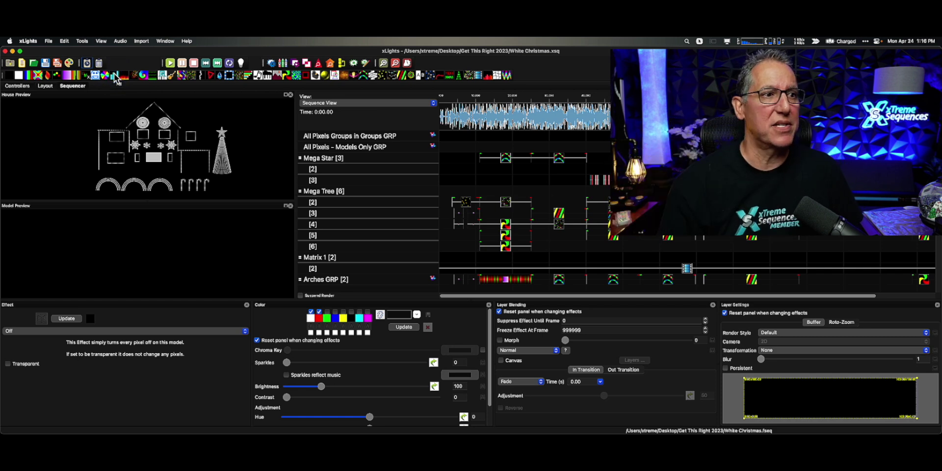
click(45, 64)
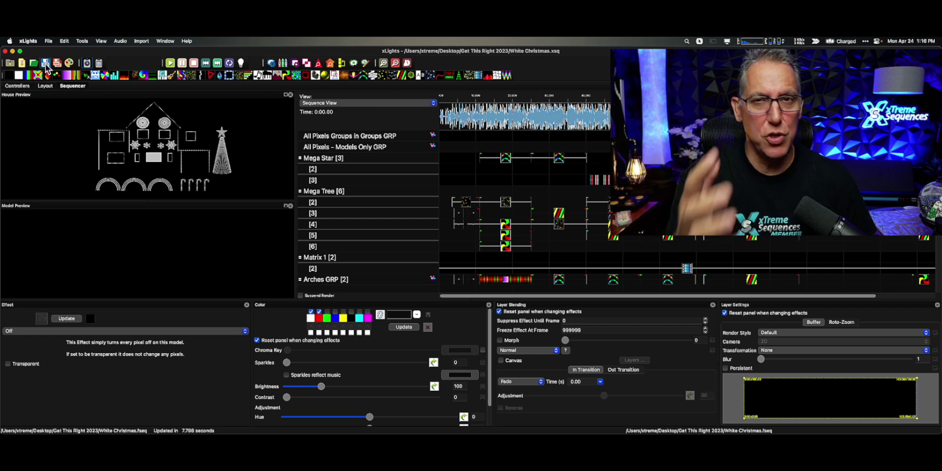
Step: Package the White Christmas sequence as a zip named White Christmas in the _My Packaged Sequences folder, replacing the existing file
click(81, 41)
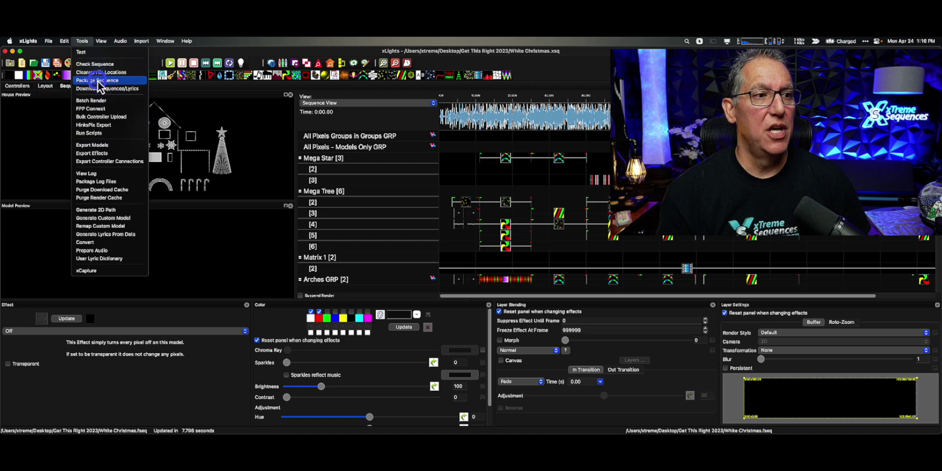
click(100, 84)
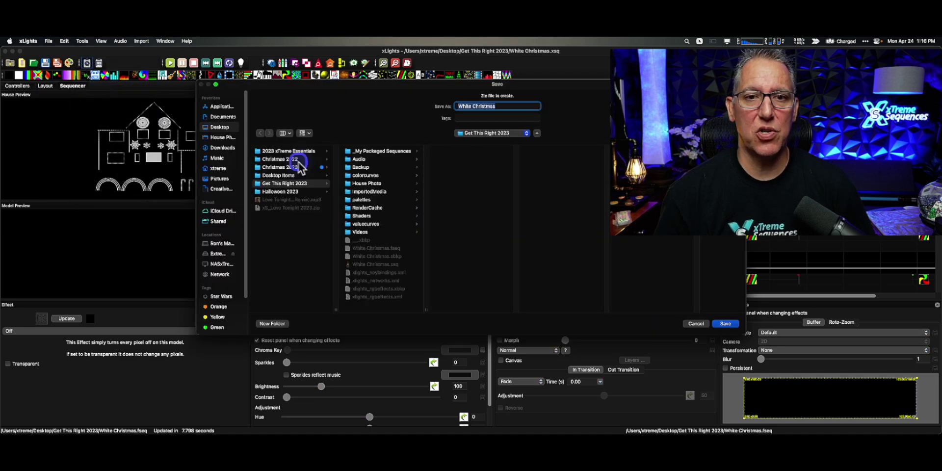
click(498, 107)
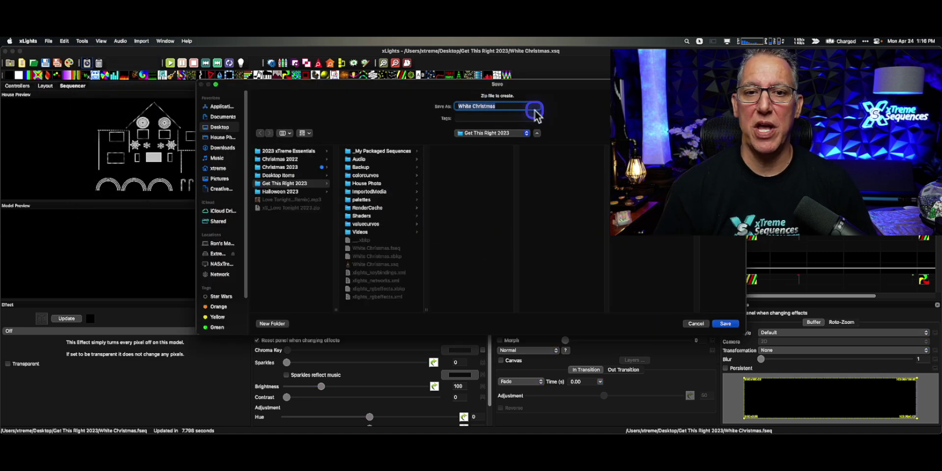
click(385, 152)
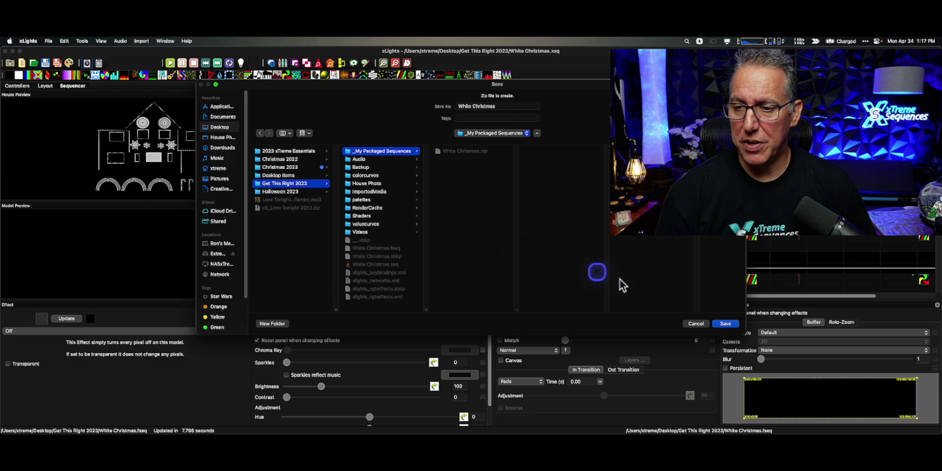
click(726, 324)
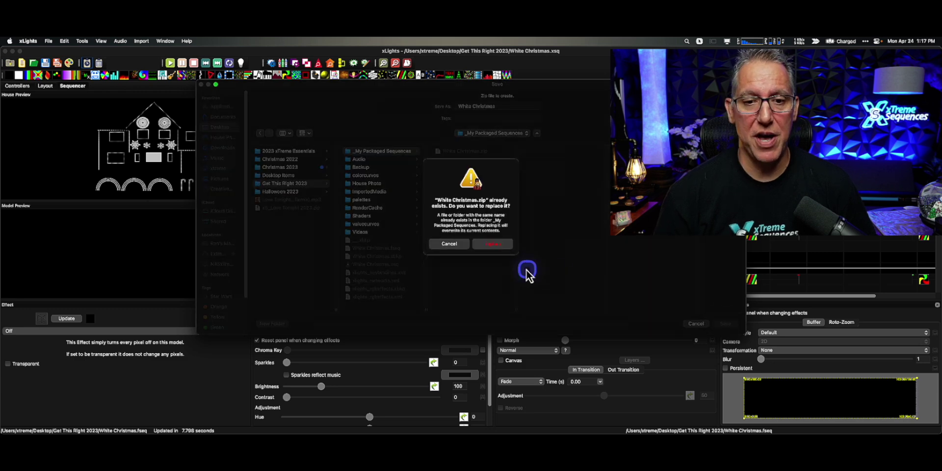
click(493, 244)
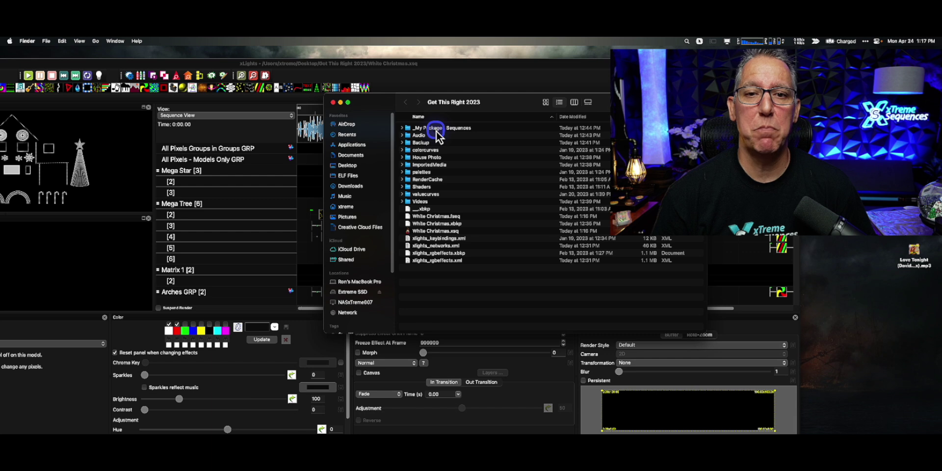
Step: In Finder, open the _My Packaged Sequences folder, extract White Christmas.zip and select the extracted Get This Right 2023 folder
double_click(436, 129)
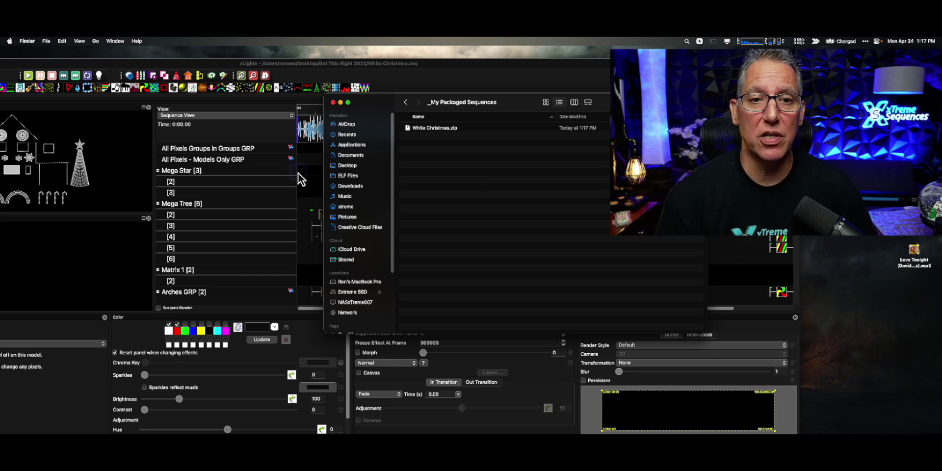
click(435, 129)
double_click(435, 128)
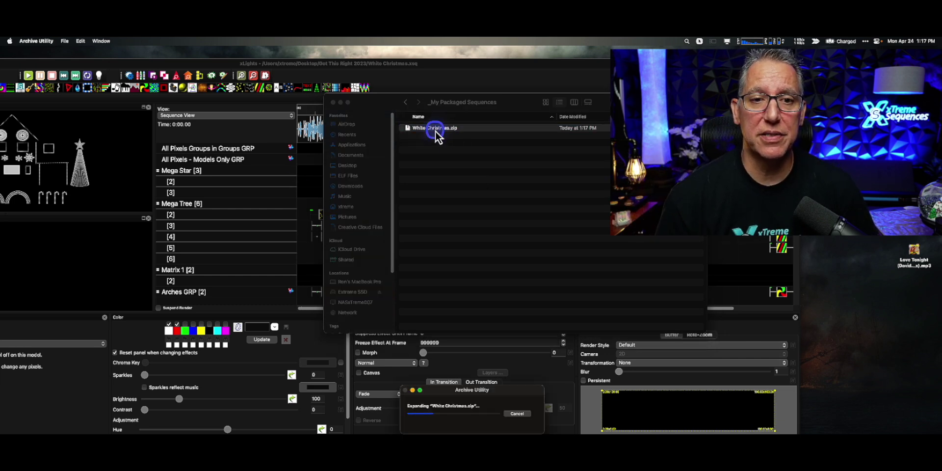
click(430, 129)
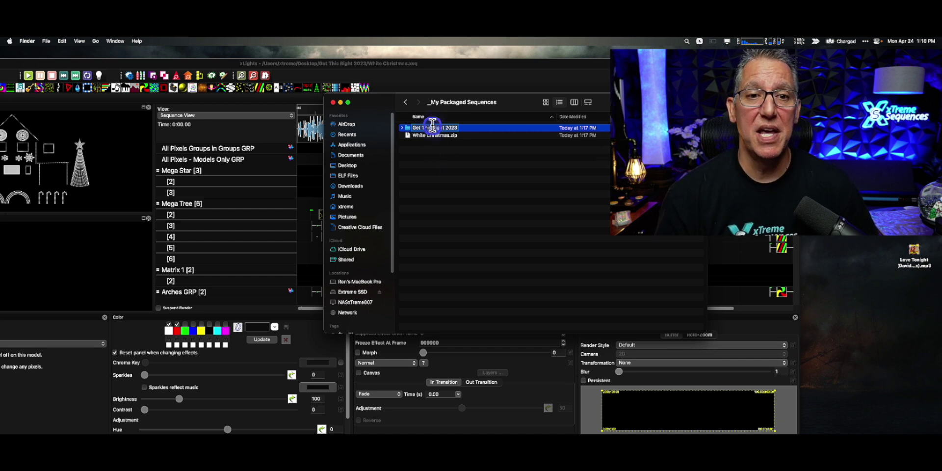
Step: Open the extracted Get This Right 2023 folder and examine the contents of its Videos and Audio subfolders
double_click(406, 130)
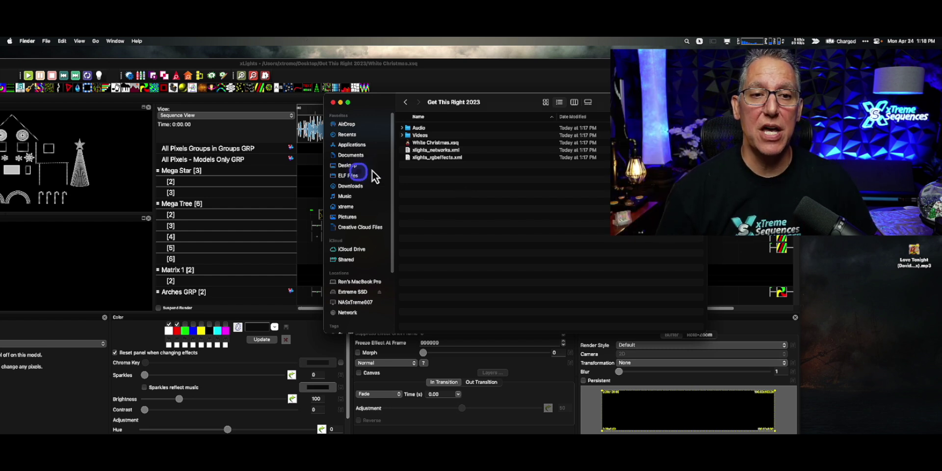
click(402, 136)
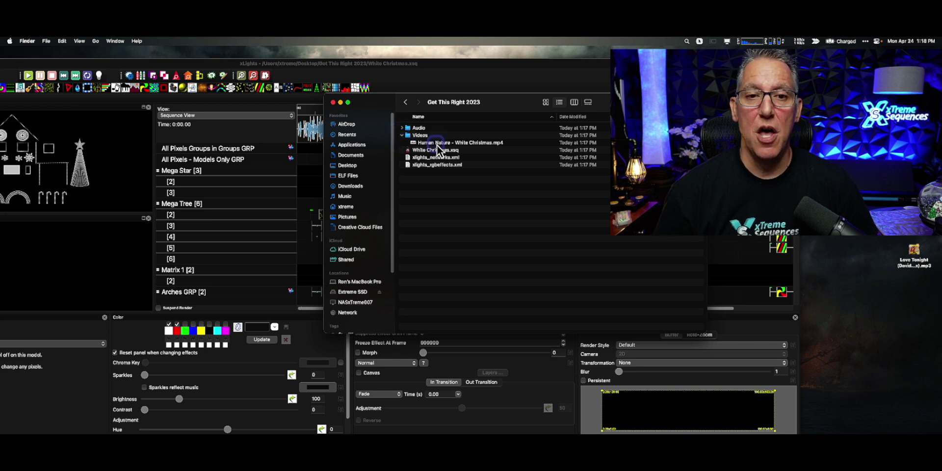
click(398, 141)
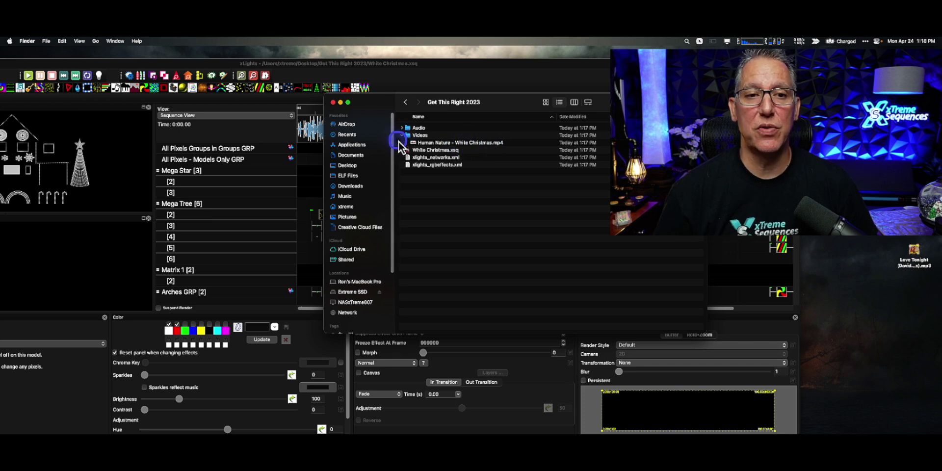
click(402, 136)
click(402, 128)
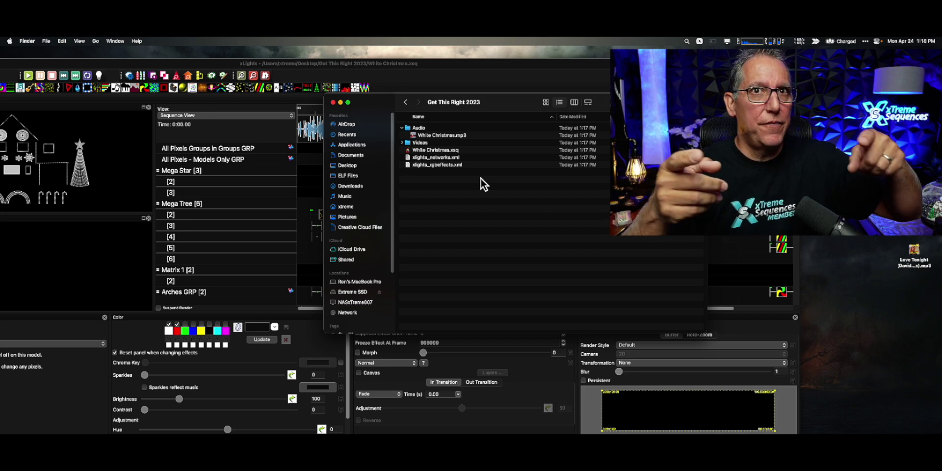
Step: Go back to the original Get This Right 2023 show folder and close the Finder window
click(385, 118)
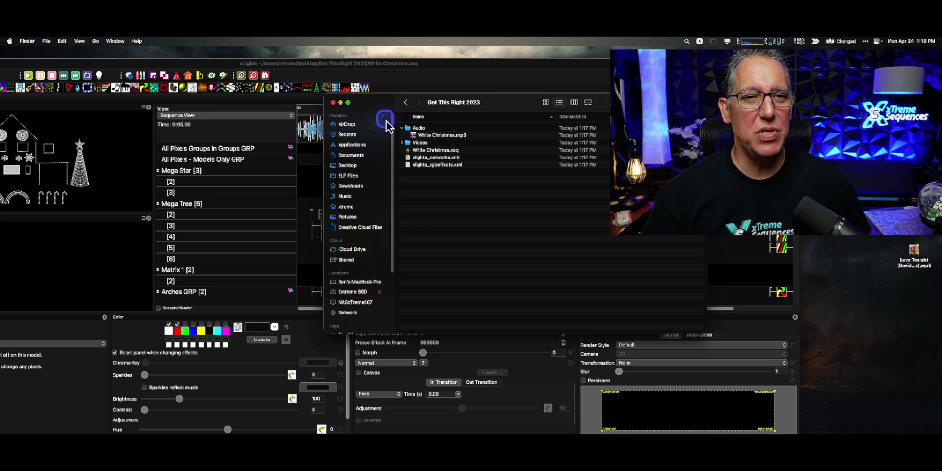
click(402, 103)
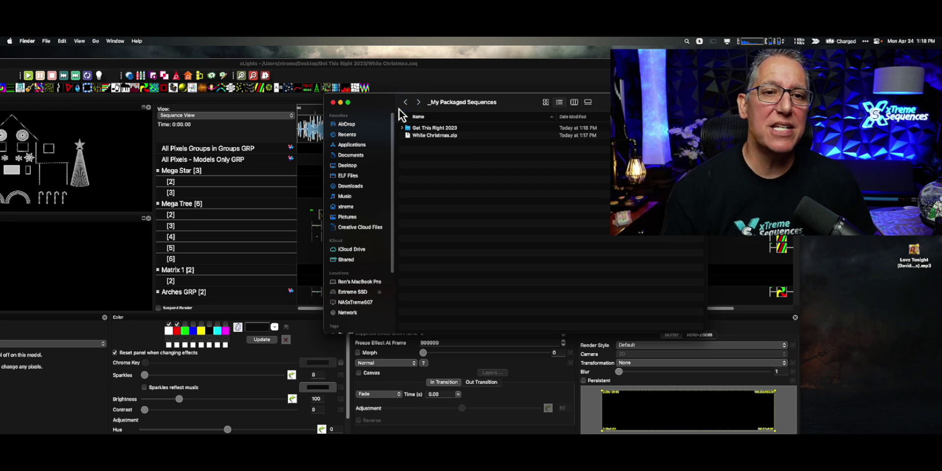
click(406, 103)
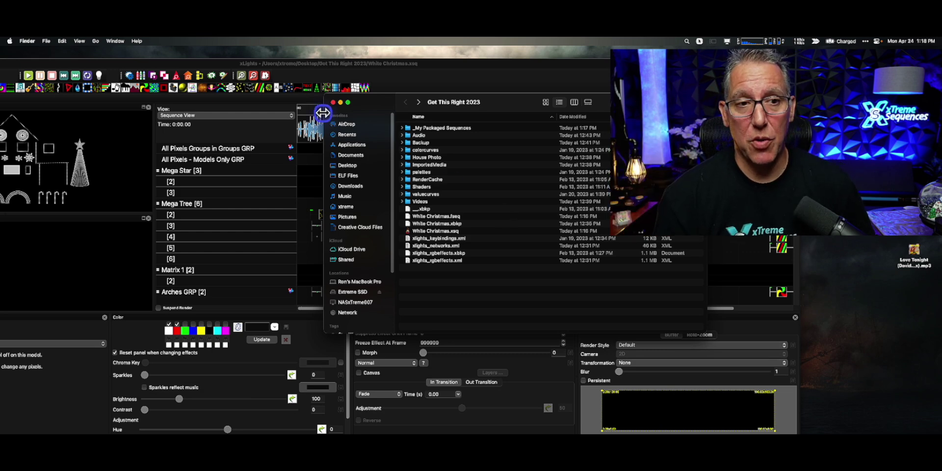
click(334, 102)
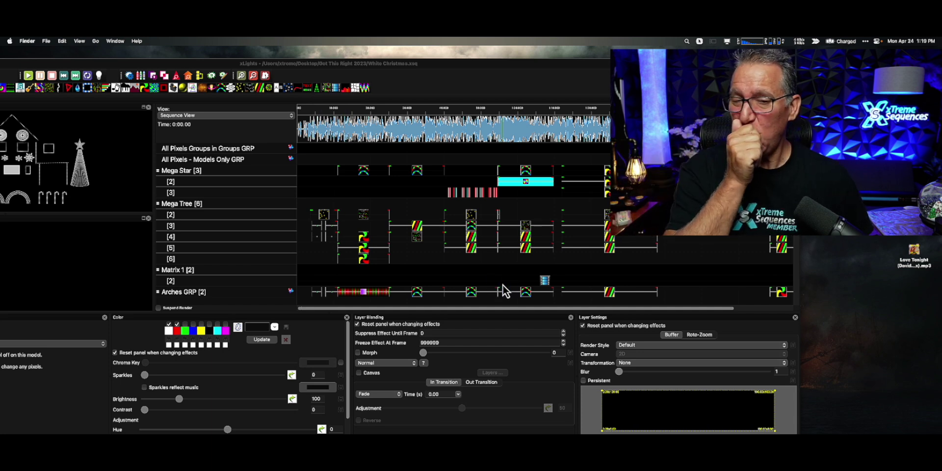
Step: Switch to xLights, bring its full window back into view and select the All Pixels - Models Only GRP group in the Layout
drag(459, 63, 570, 53)
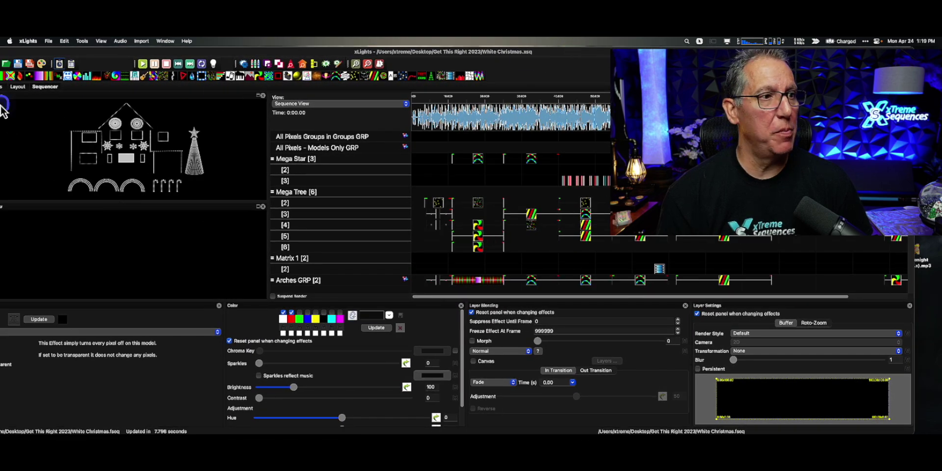
click(18, 87)
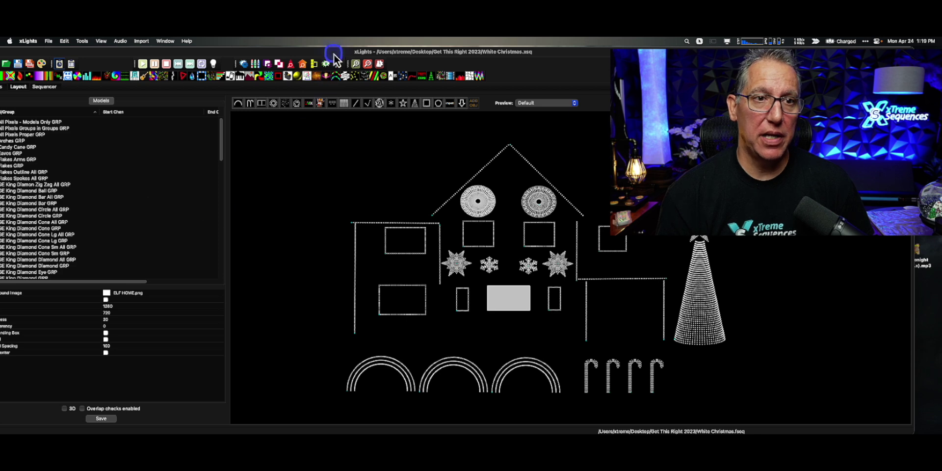
drag(336, 51, 364, 51)
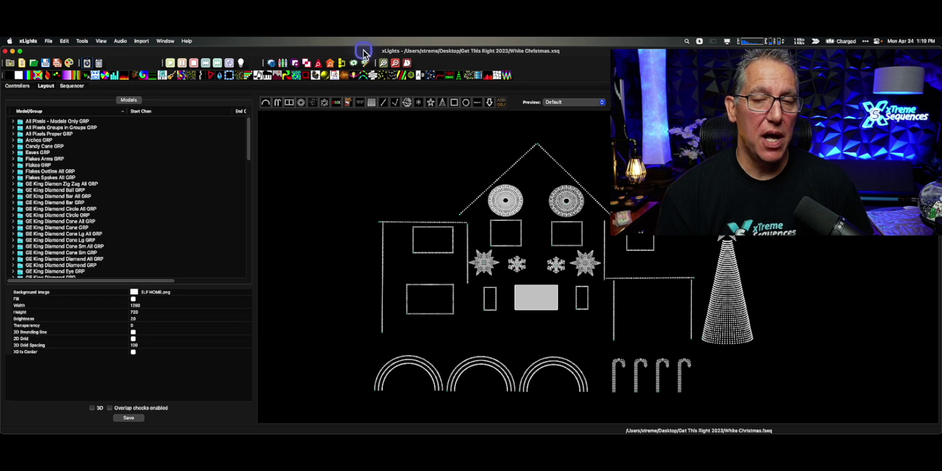
click(47, 121)
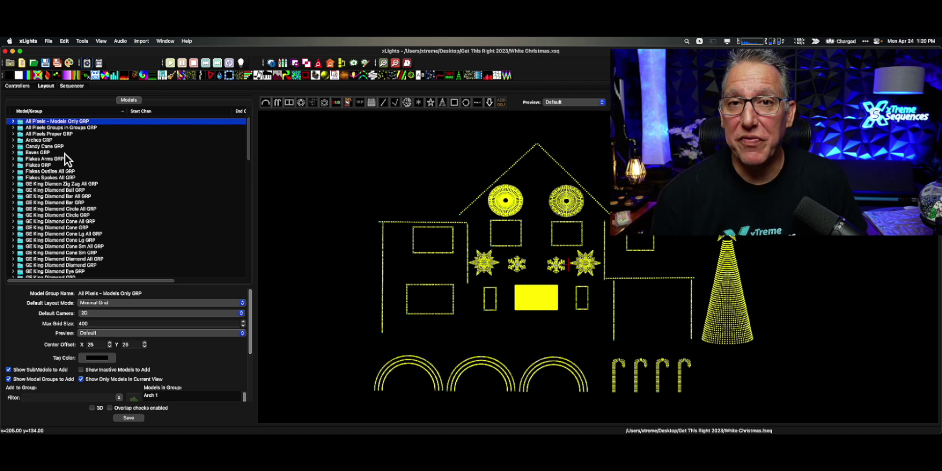
Step: Create a new musical sequence from Love Tonight (David Guetta Remix).mp3 on the Desktop, using Sequence View
click(22, 64)
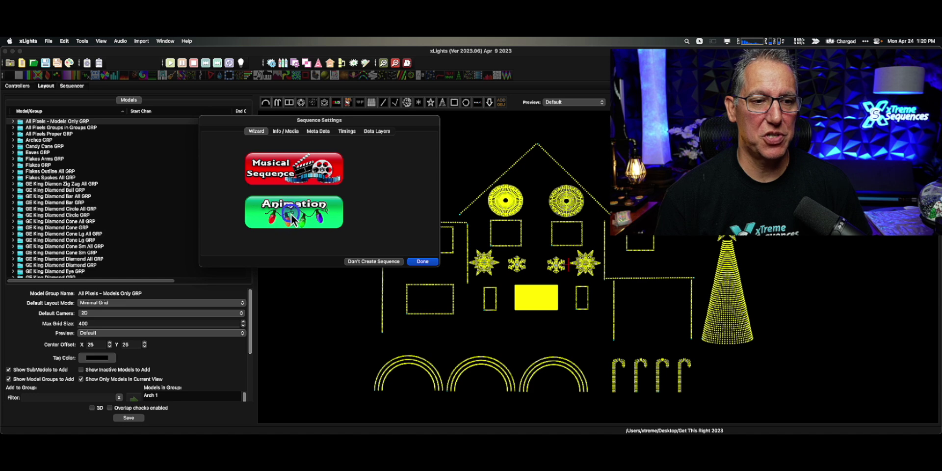
click(290, 168)
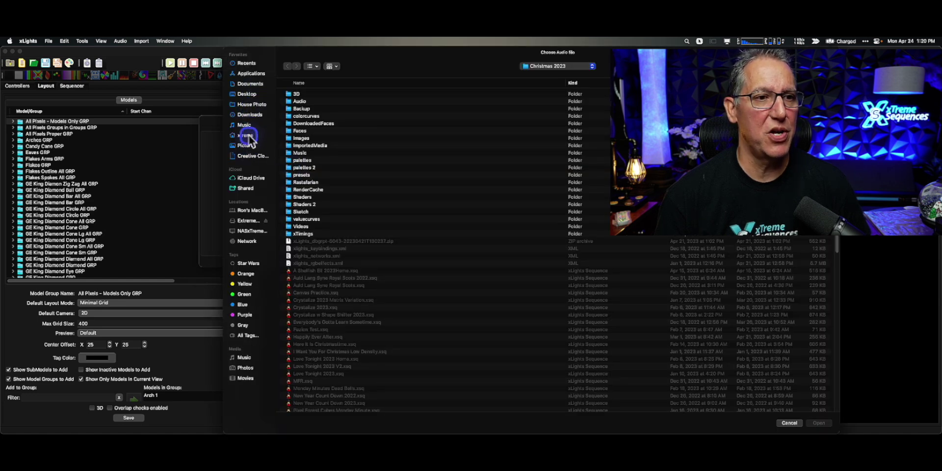
click(252, 96)
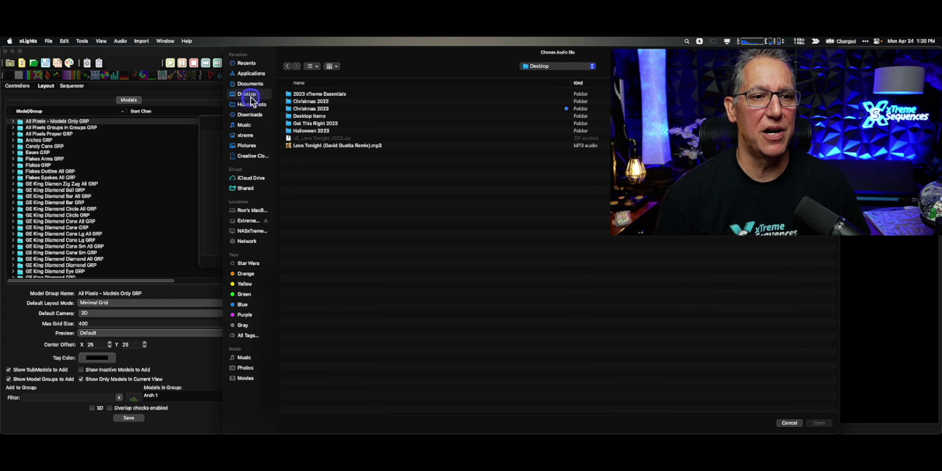
double_click(314, 146)
click(314, 157)
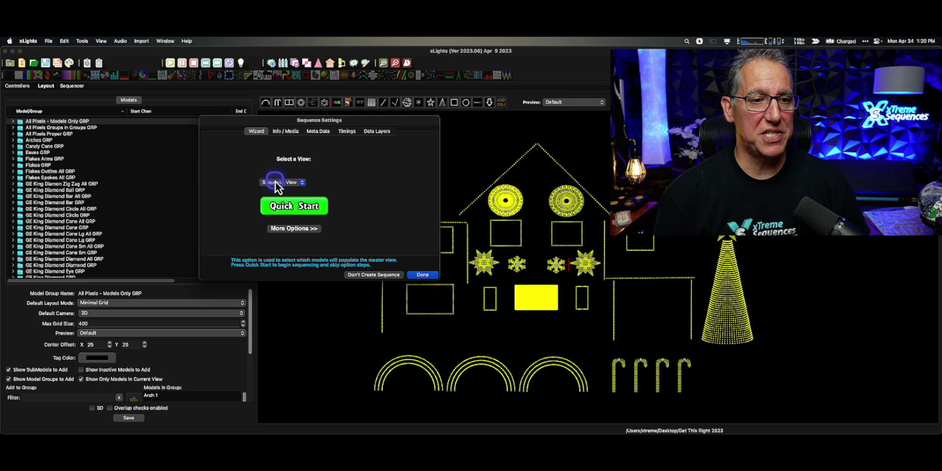
click(416, 276)
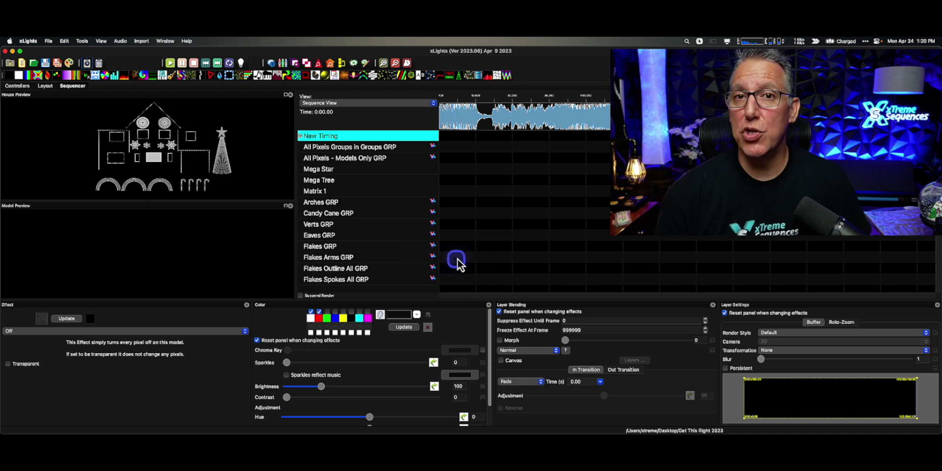
Step: Save the new sequence as Love Tonight in the Get This Right 2023 folder
click(62, 66)
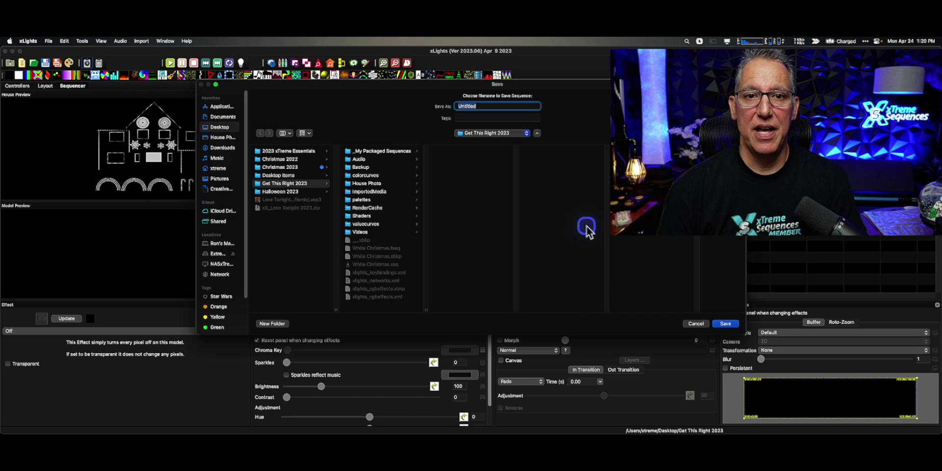
text(Love Tonight)
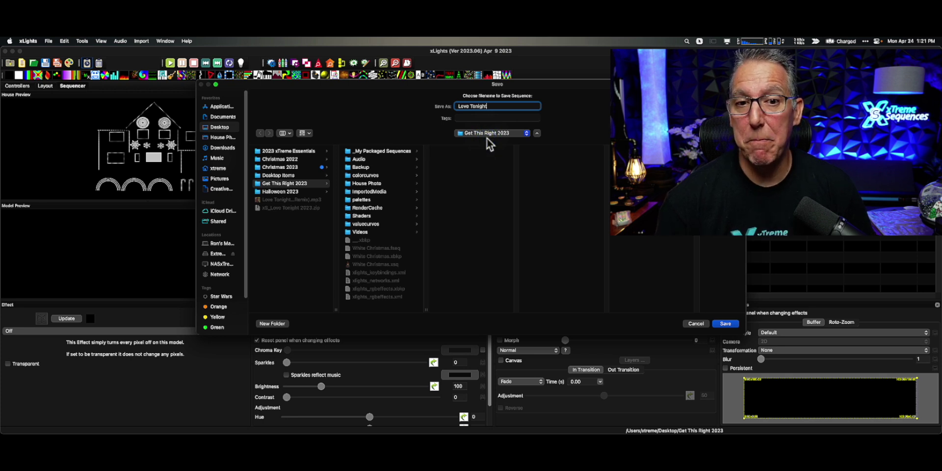
click(724, 324)
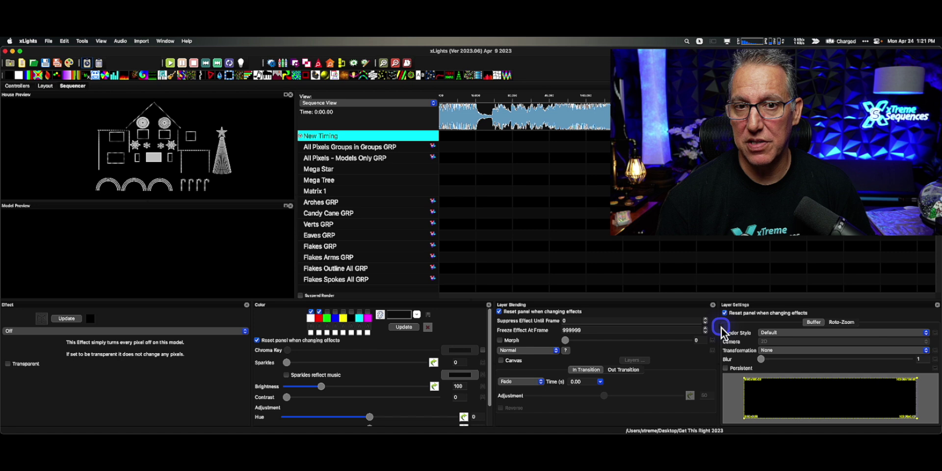
click(173, 77)
Step: Load xS_Love Tonight 2023.zip from the Desktop for effects import and auto-map its models to the layout
click(143, 41)
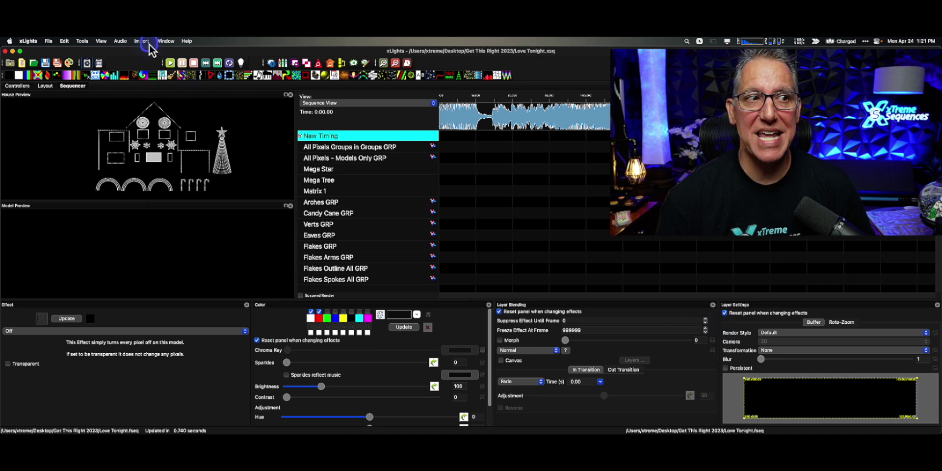
click(140, 49)
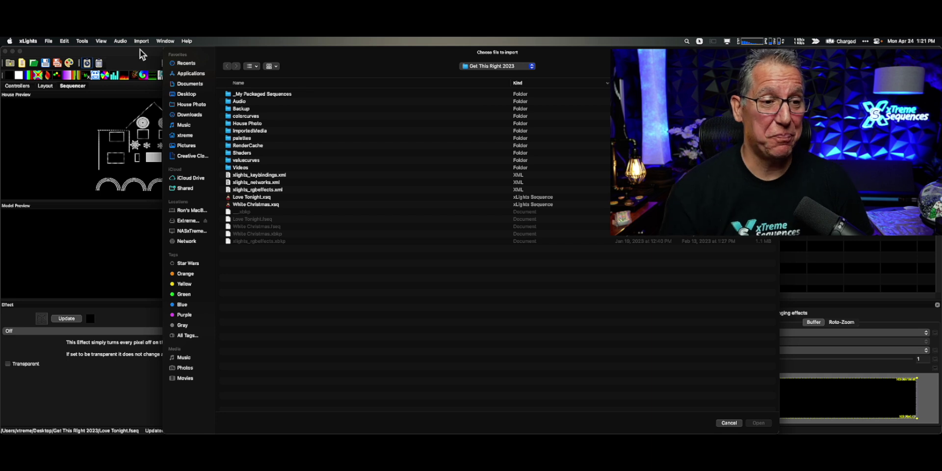
click(199, 96)
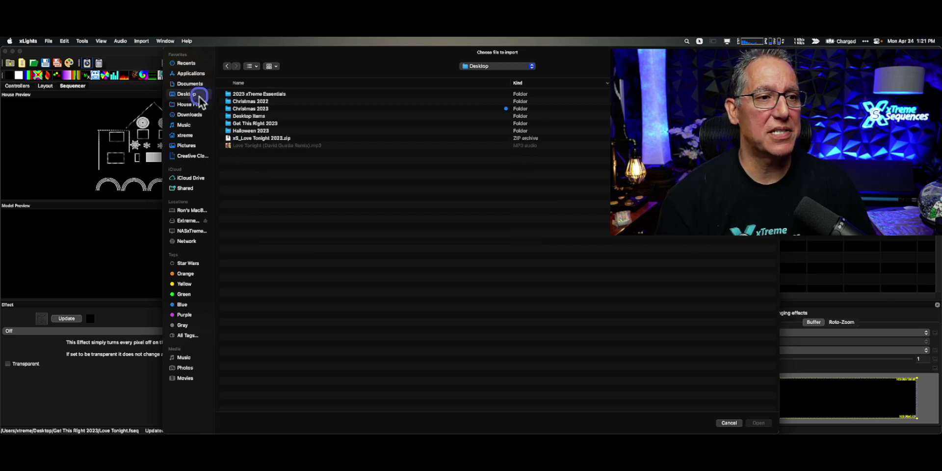
click(235, 138)
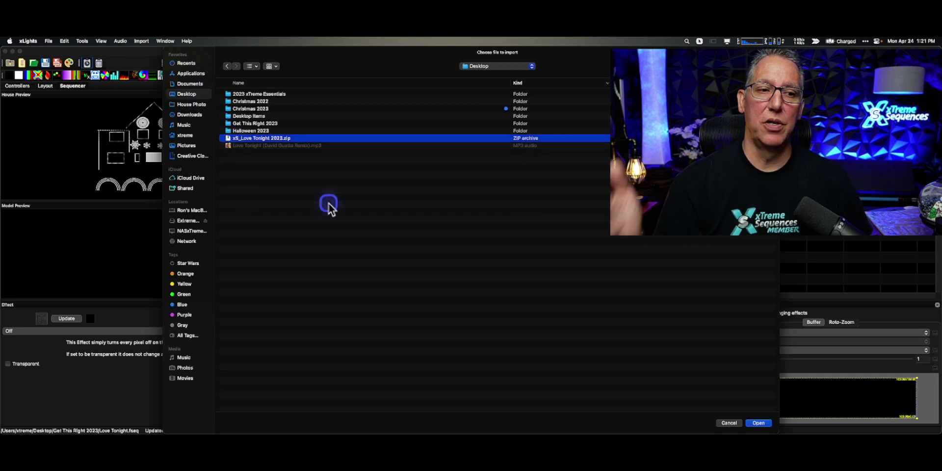
click(751, 424)
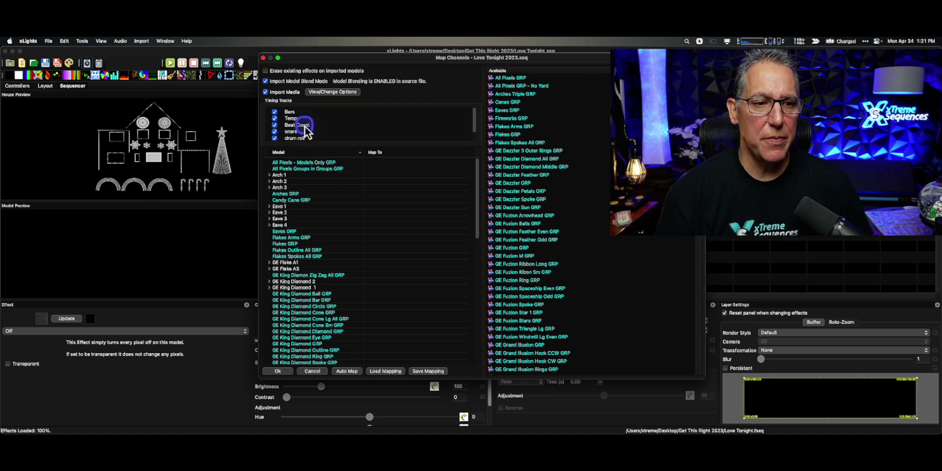
click(353, 372)
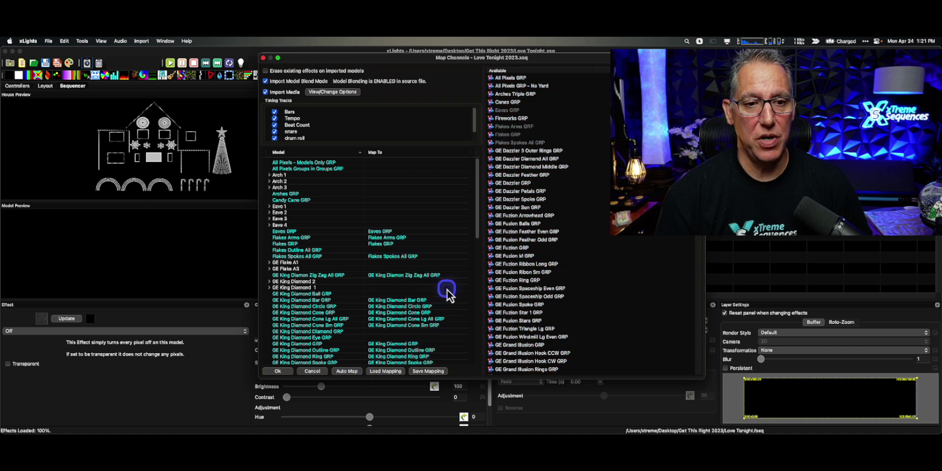
Step: Map the available All Pixels GRP effects to the All Pixels - Models Only GRP group
click(513, 78)
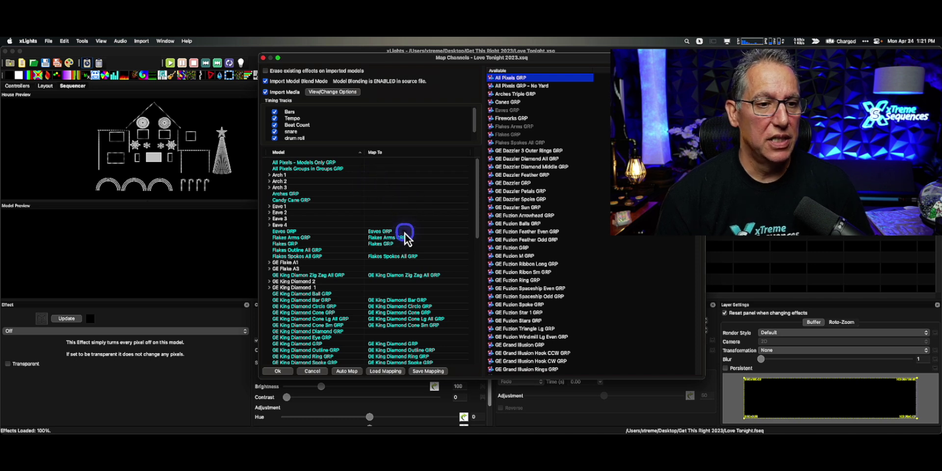
scroll(349, 226, down, 1)
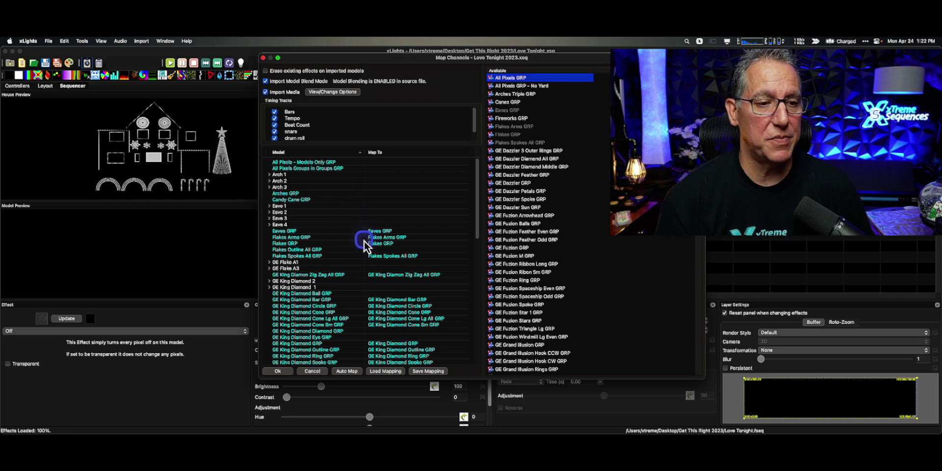
scroll(365, 248, down, 5)
scroll(371, 267, up, 5)
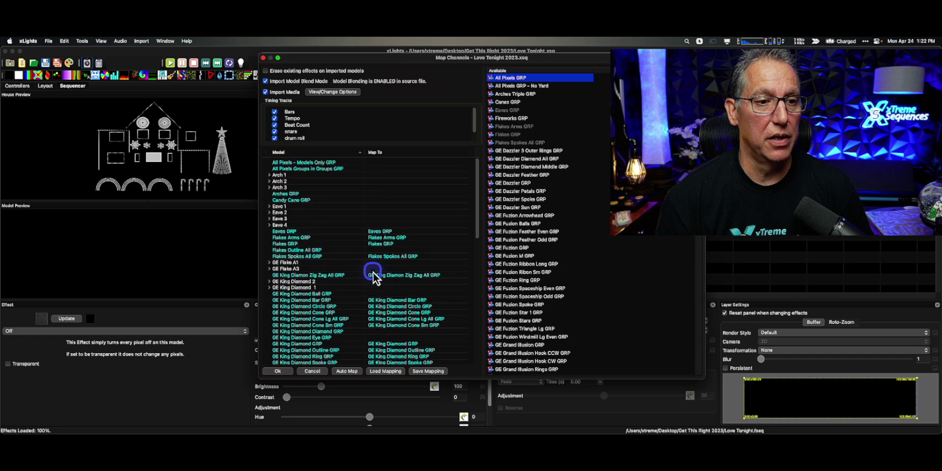
click(374, 162)
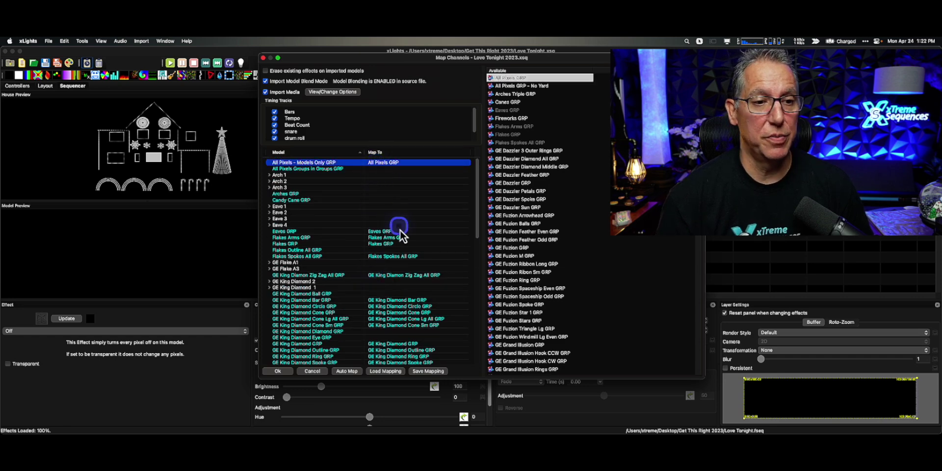
Step: Map the available Arches Triple GRP effects to the layout's Arches GRP
scroll(408, 251, down, 1)
click(381, 187)
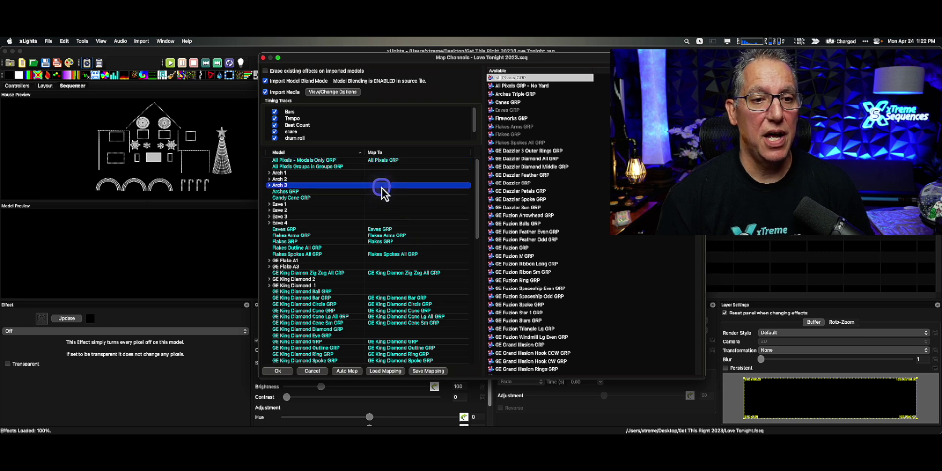
click(379, 193)
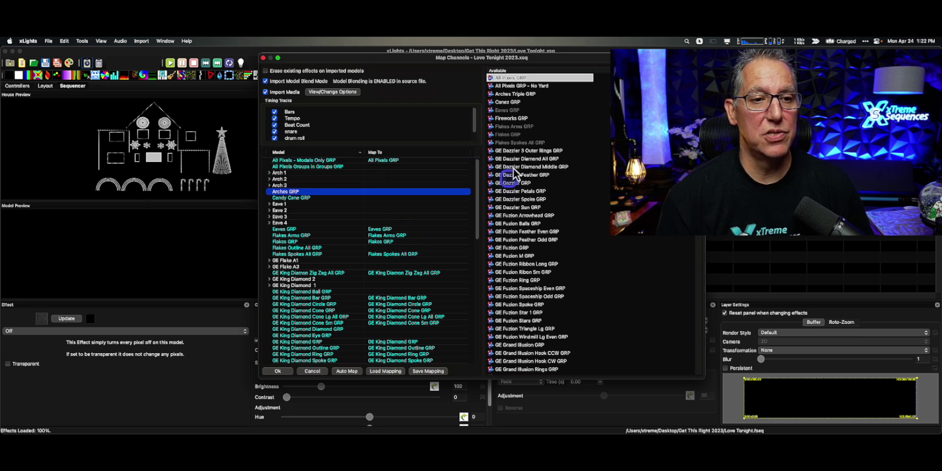
double_click(519, 95)
Step: Map House Verts GRP to the layout's Verts GRP and Tree Topper to the Mega Star
scroll(391, 239, down, 10)
scroll(400, 260, down, 8)
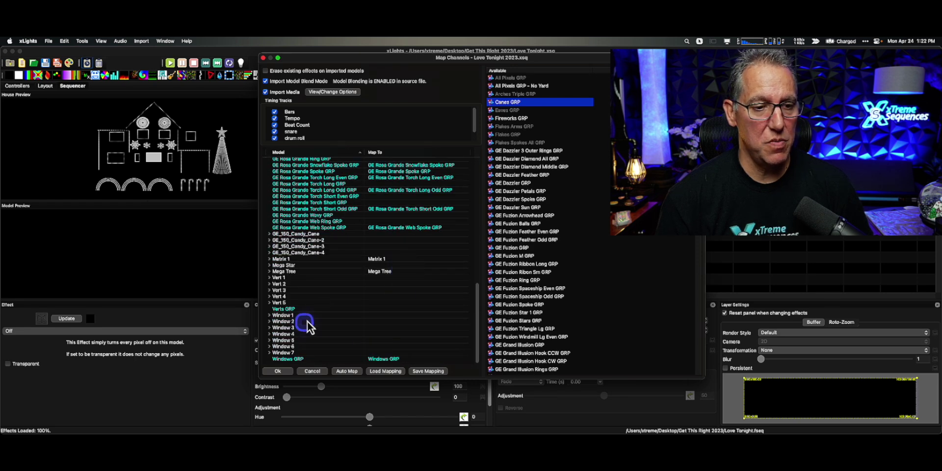
click(365, 309)
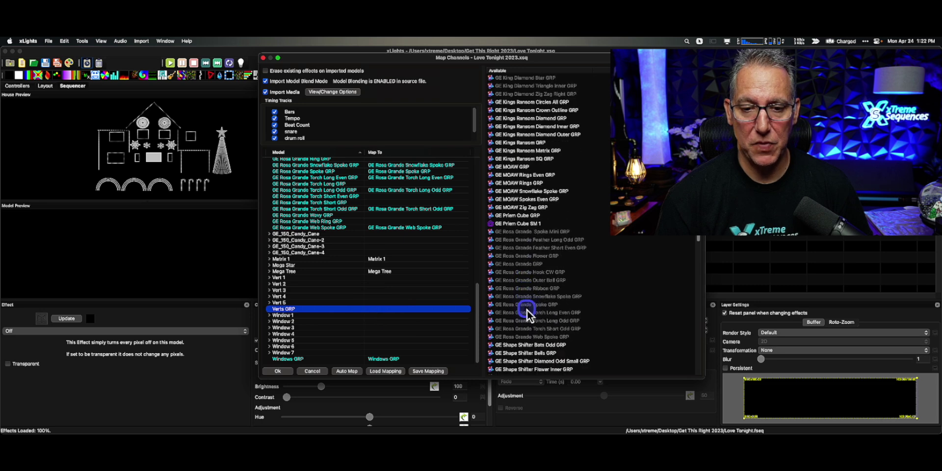
scroll(526, 309, down, 10)
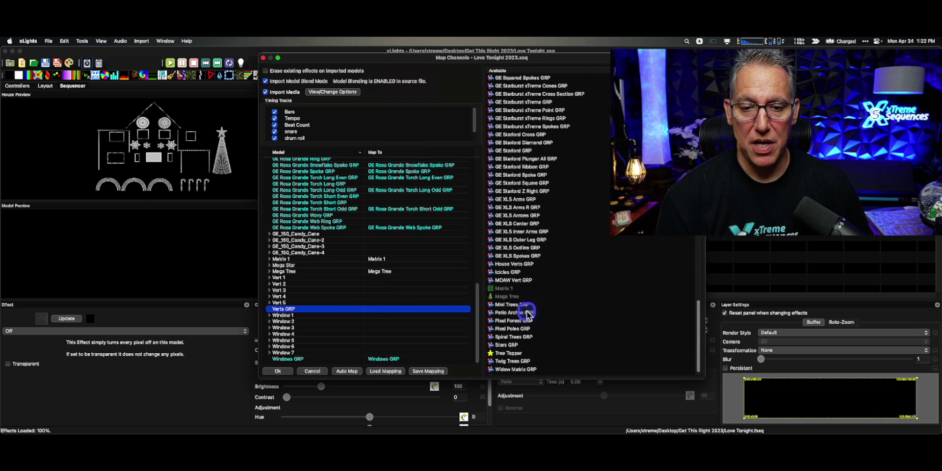
scroll(527, 314, down, 1)
double_click(520, 256)
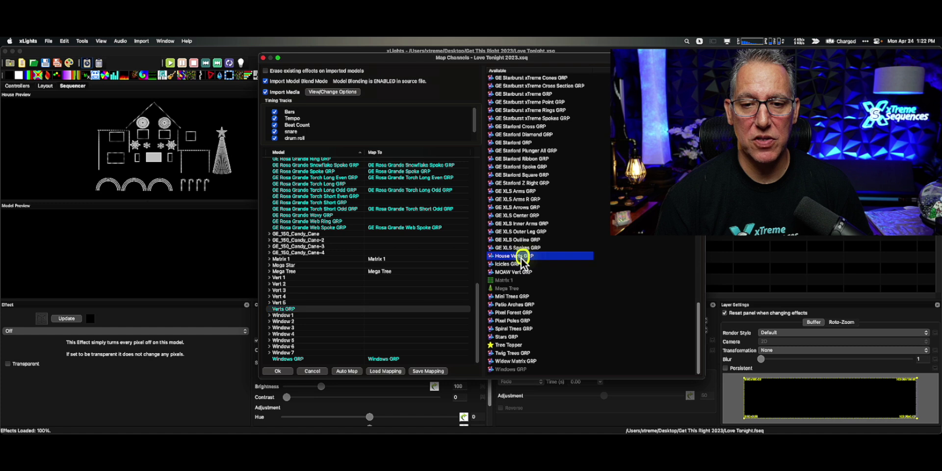
click(375, 265)
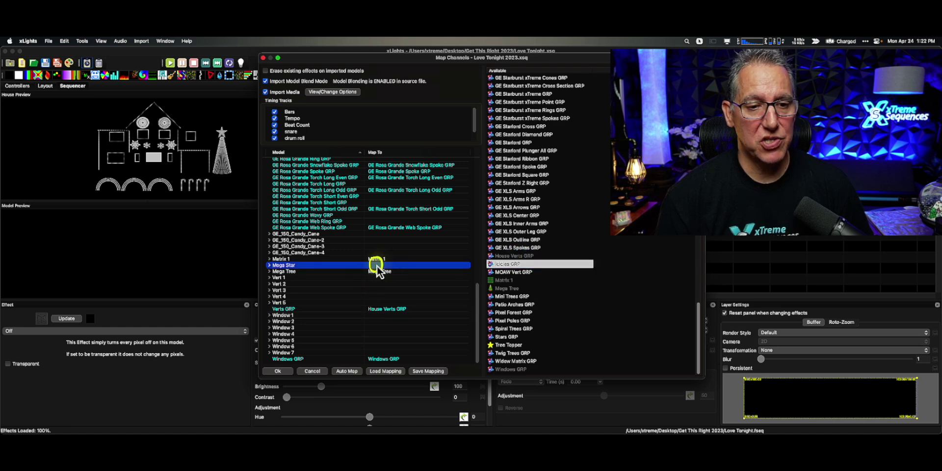
double_click(501, 346)
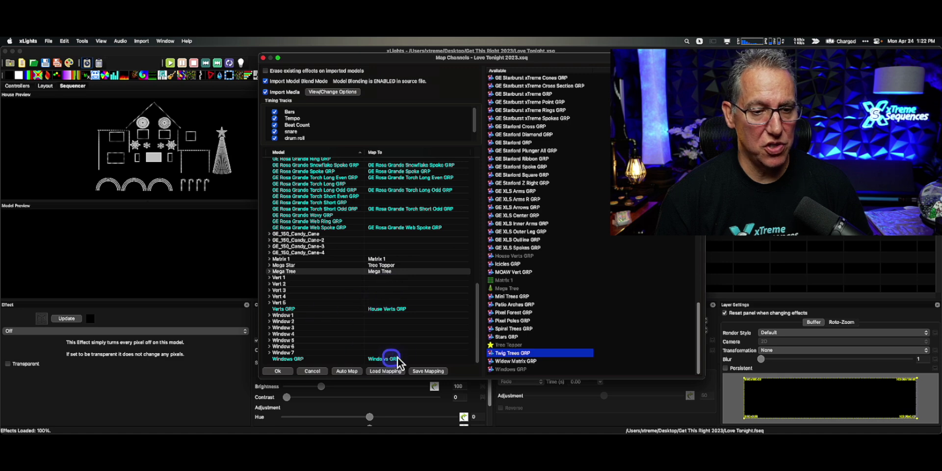
Step: Review the channel mapping and start saving it, choosing the Get This Right 2023 folder on the Desktop as the destination
scroll(393, 343, up, 6)
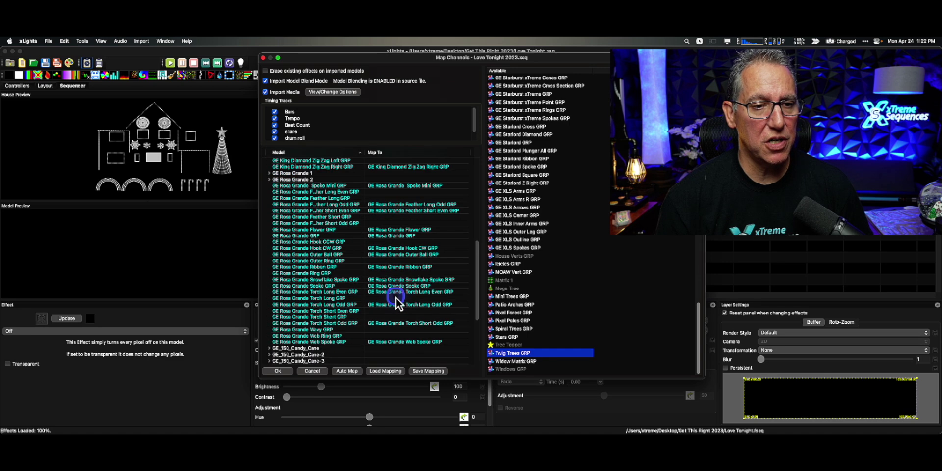
scroll(395, 298, up, 4)
scroll(395, 298, up, 6)
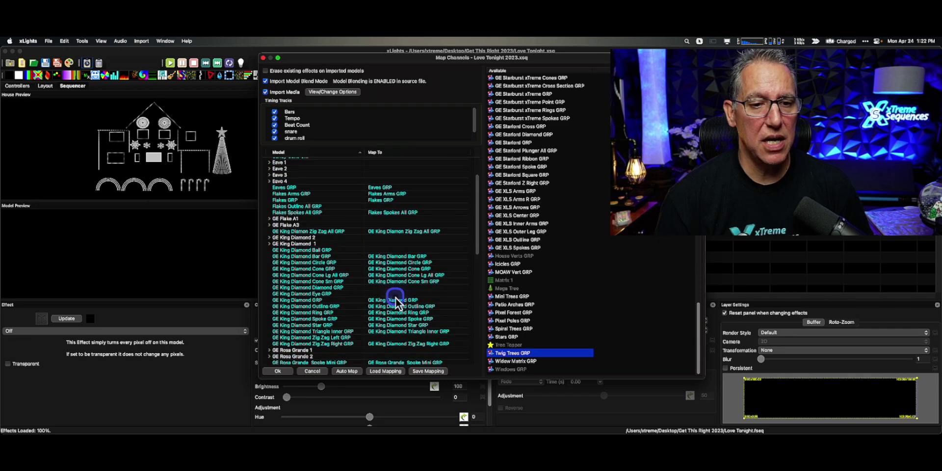
scroll(395, 298, up, 1)
scroll(396, 299, up, 1)
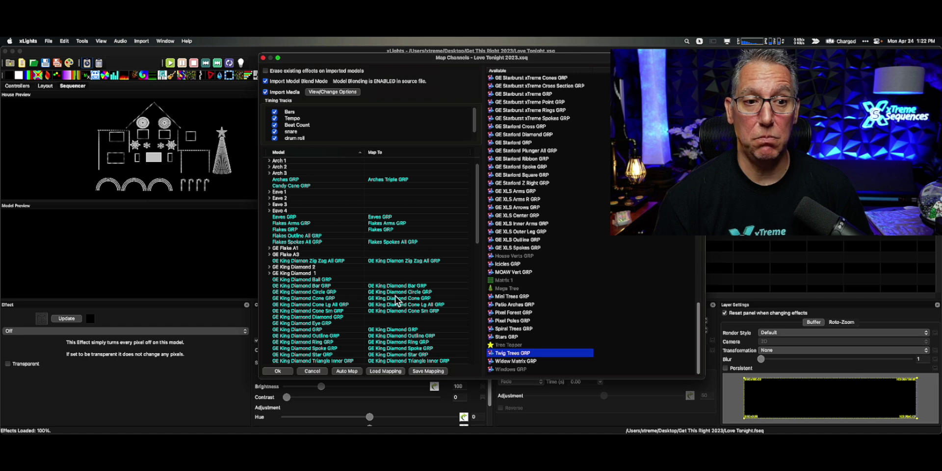
scroll(397, 299, up, 1)
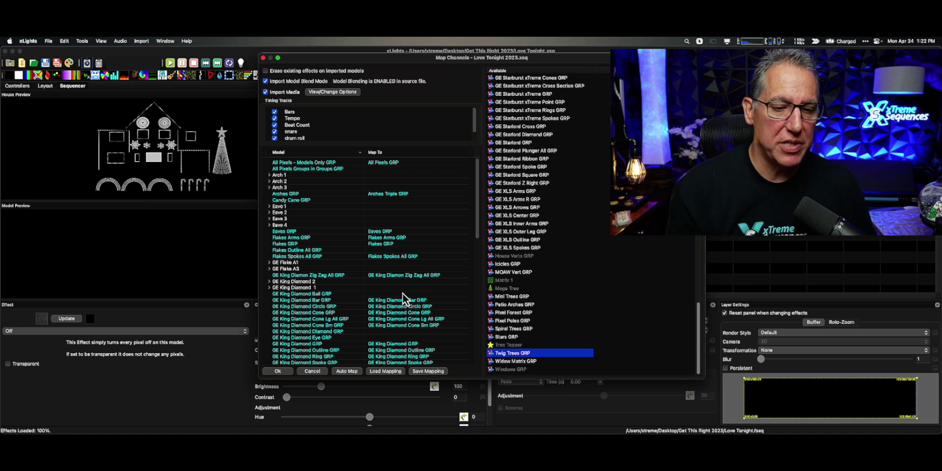
click(378, 371)
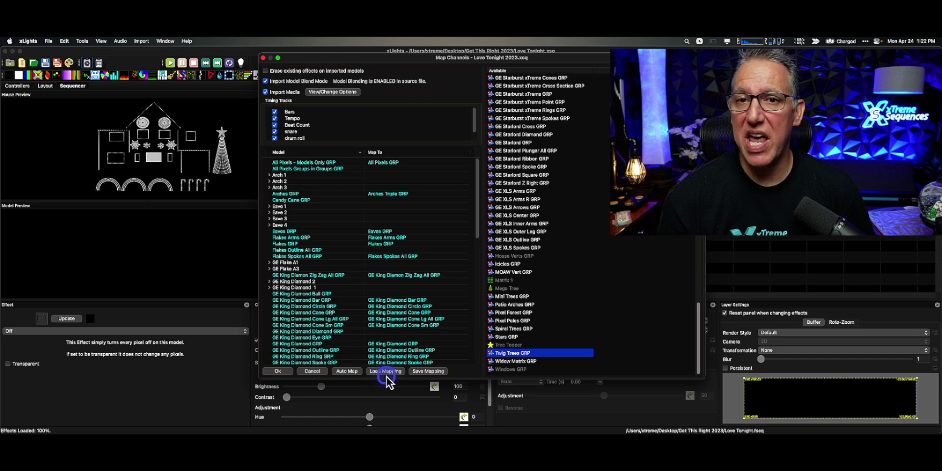
click(423, 371)
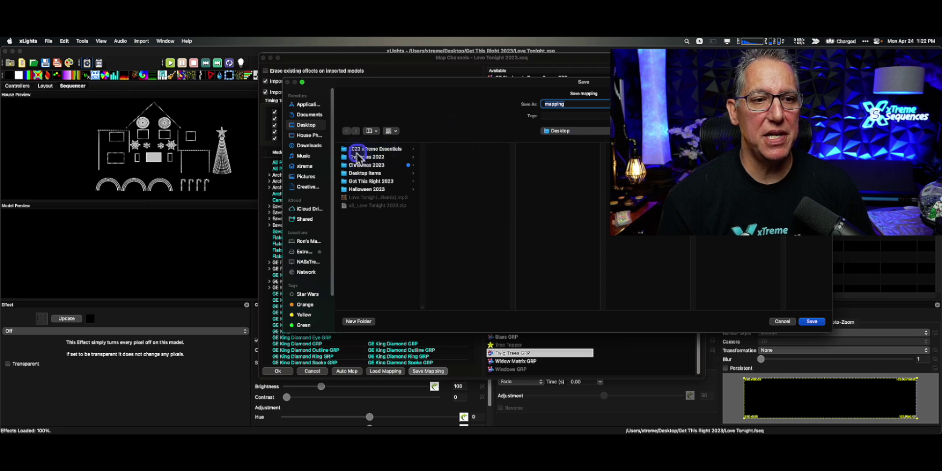
click(306, 125)
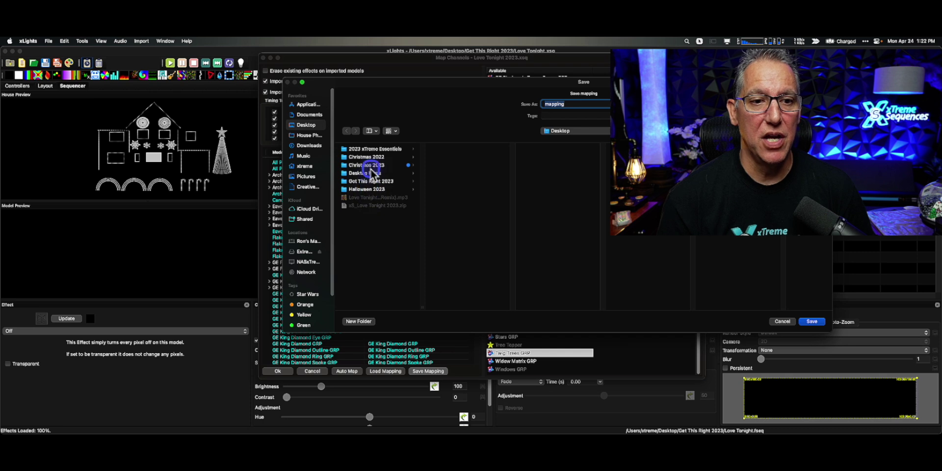
click(377, 181)
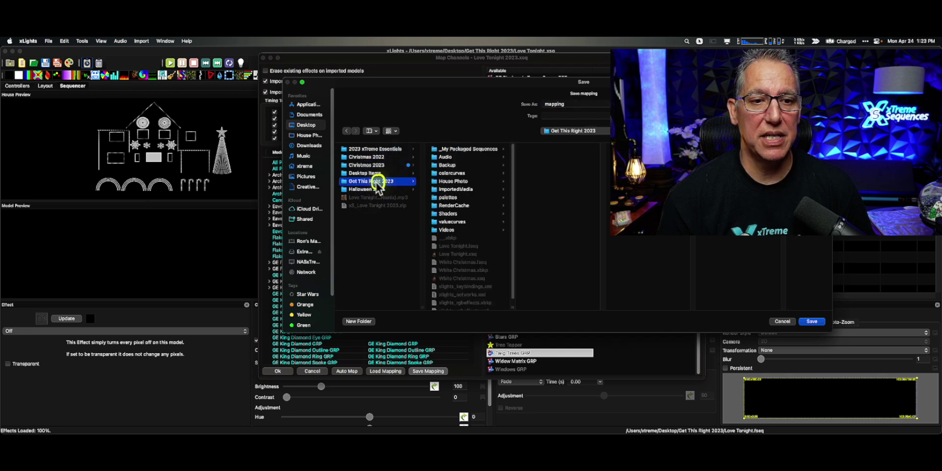
Step: Create a new folder named Mapping Files inside Get This Right 2023 for the mapping file
click(581, 215)
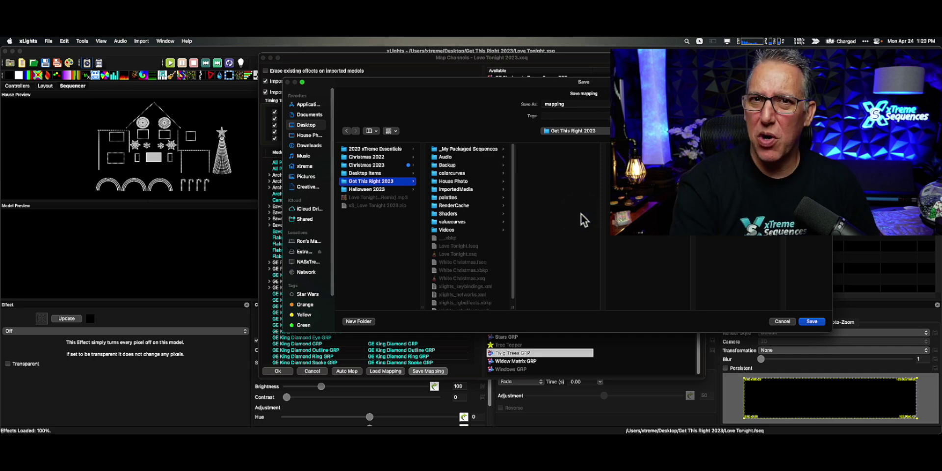
click(513, 298)
click(362, 321)
click(449, 296)
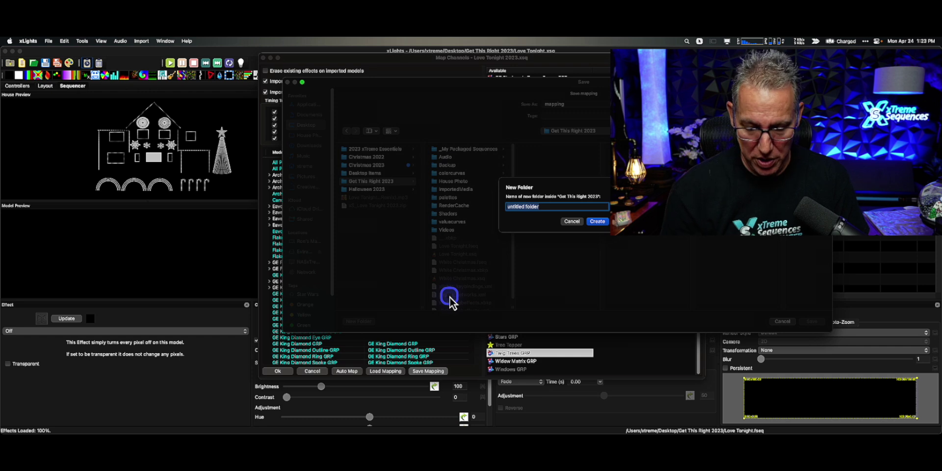
text(Mapping Files)
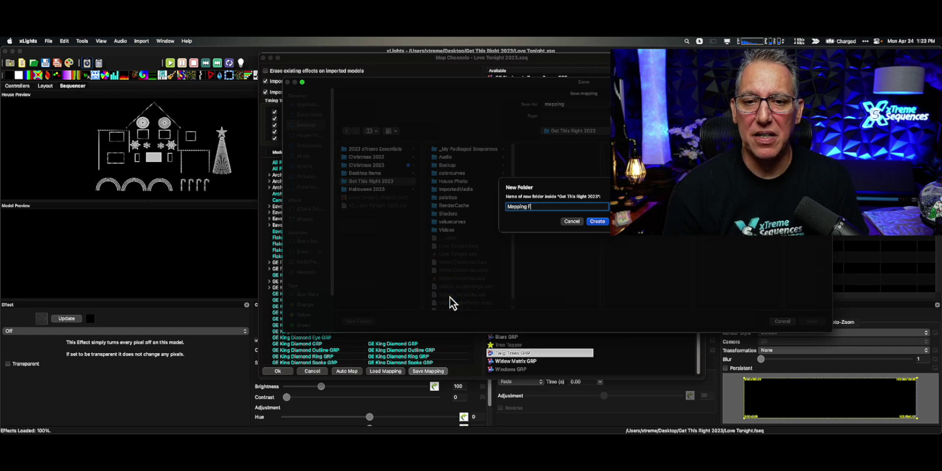
key(Return)
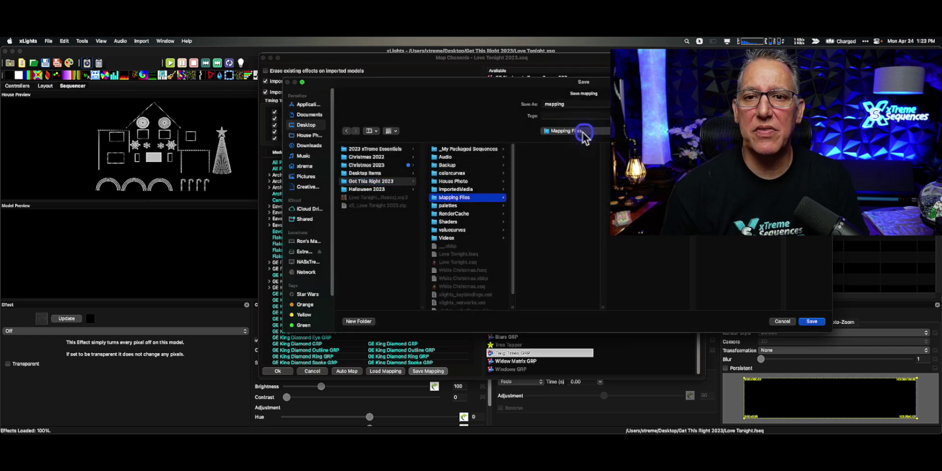
Step: Save the mapping as Love Tonight mapping in the Mapping Files folder and import the mapped effects into the sequence
click(552, 104)
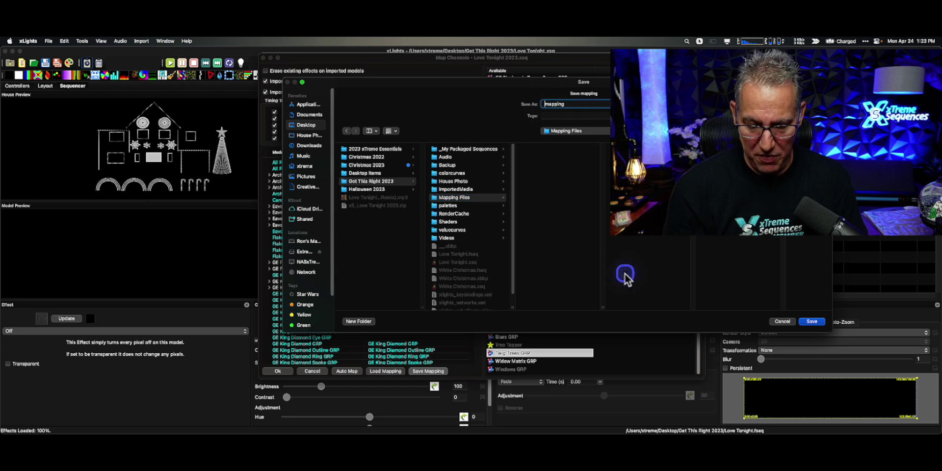
text(Love Tonight)
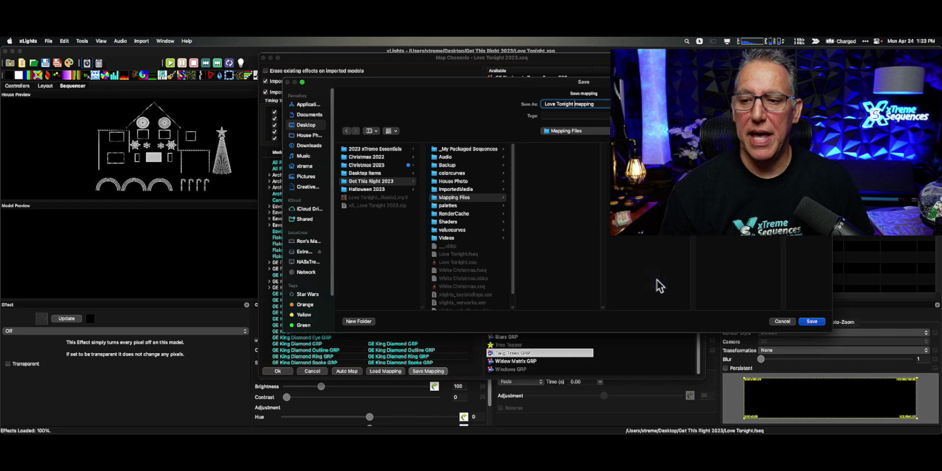
click(881, 320)
click(813, 321)
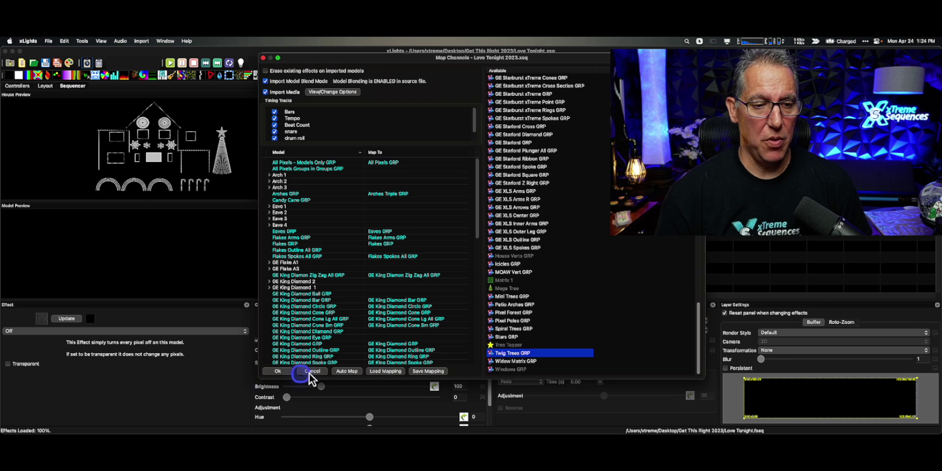
click(277, 371)
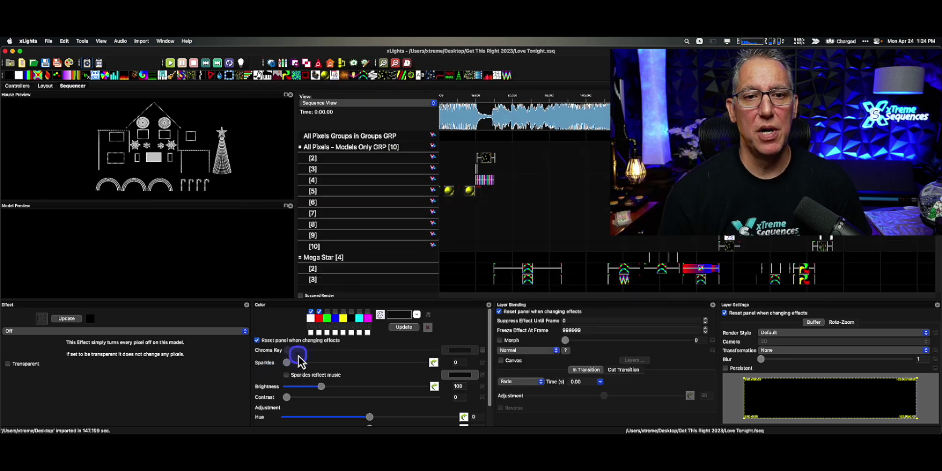
Step: Examine the imported timing tracks and effects in Master View, and return to Sequence View
click(386, 103)
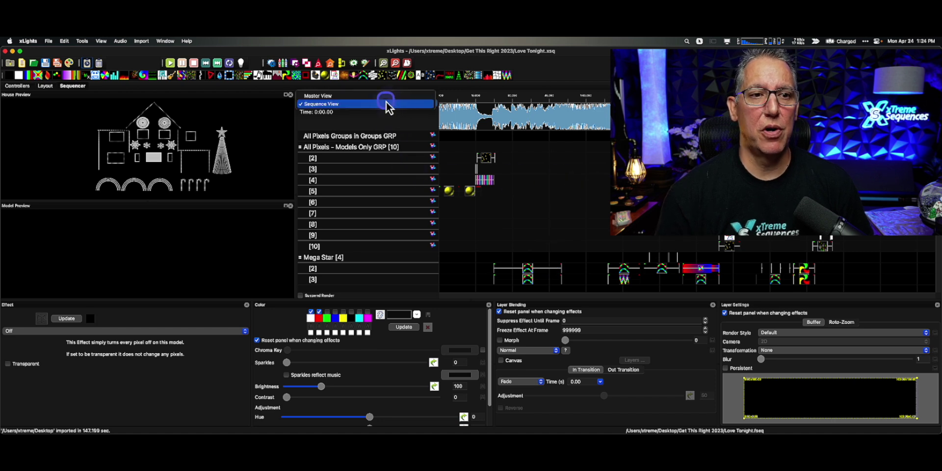
click(384, 97)
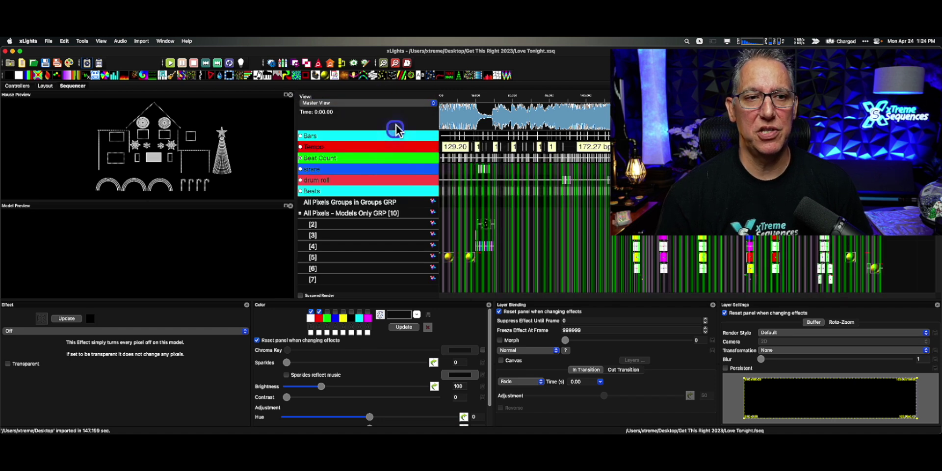
click(391, 103)
click(390, 110)
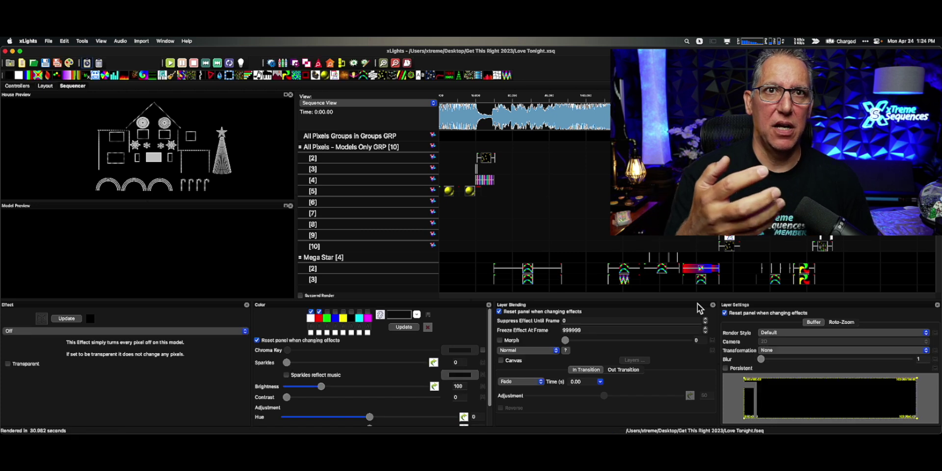
Step: Switch to the Get This Right 2023 folder in Finder and inspect the contents of its Audio and Shaders folders
click(82, 42)
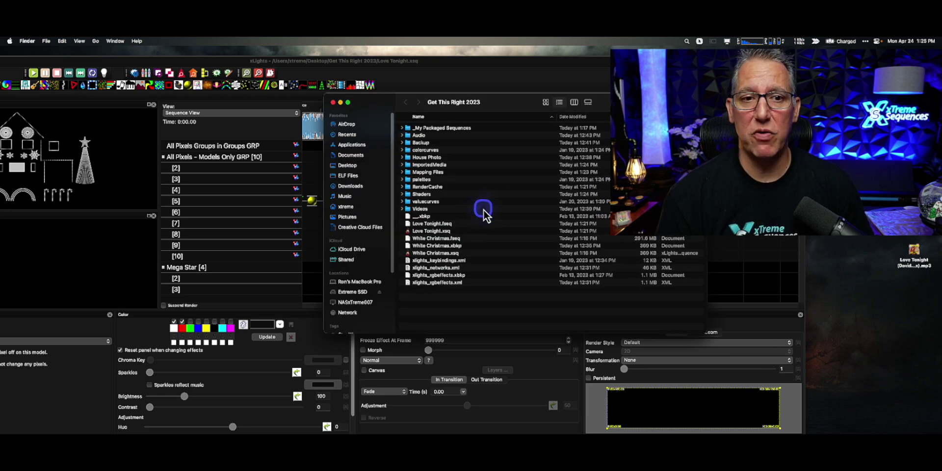
click(403, 136)
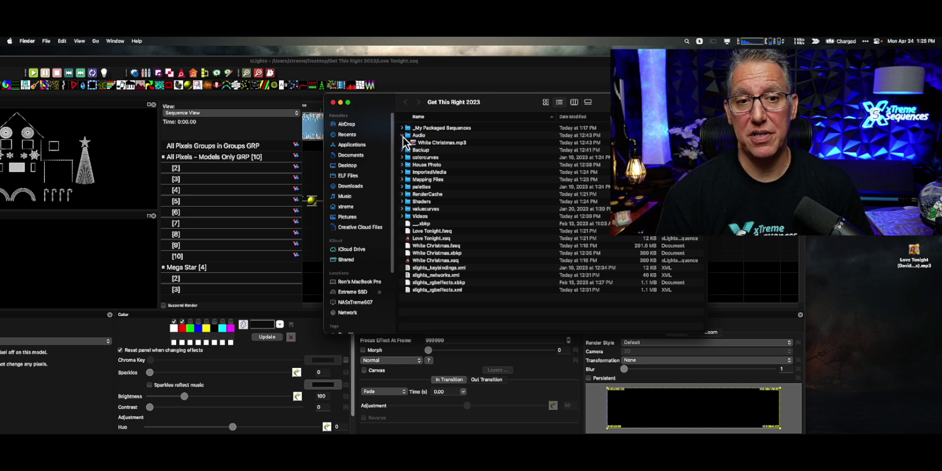
click(403, 136)
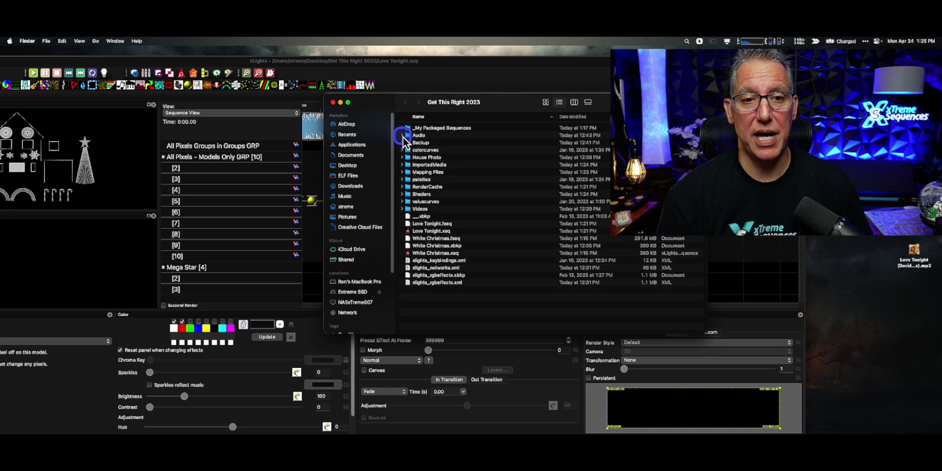
click(403, 195)
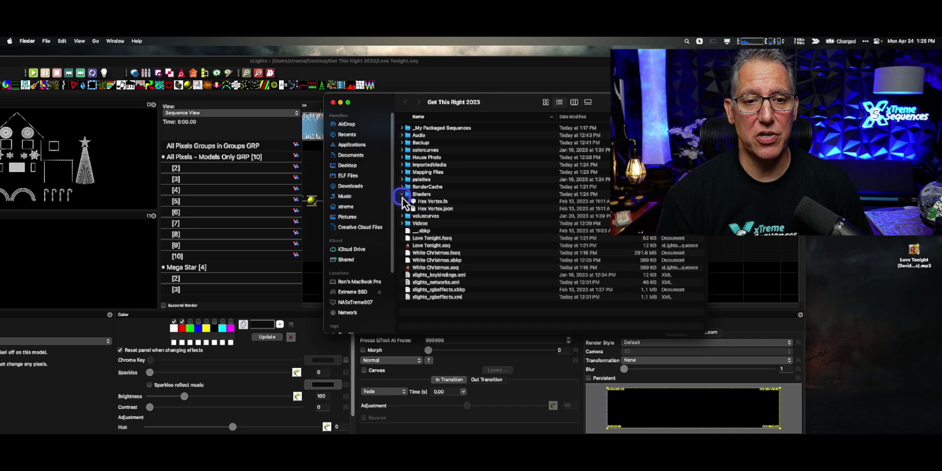
click(419, 195)
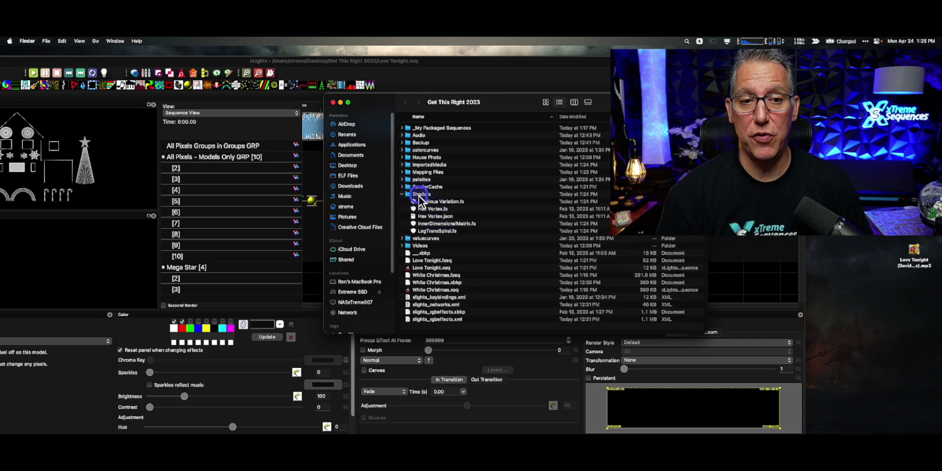
click(398, 196)
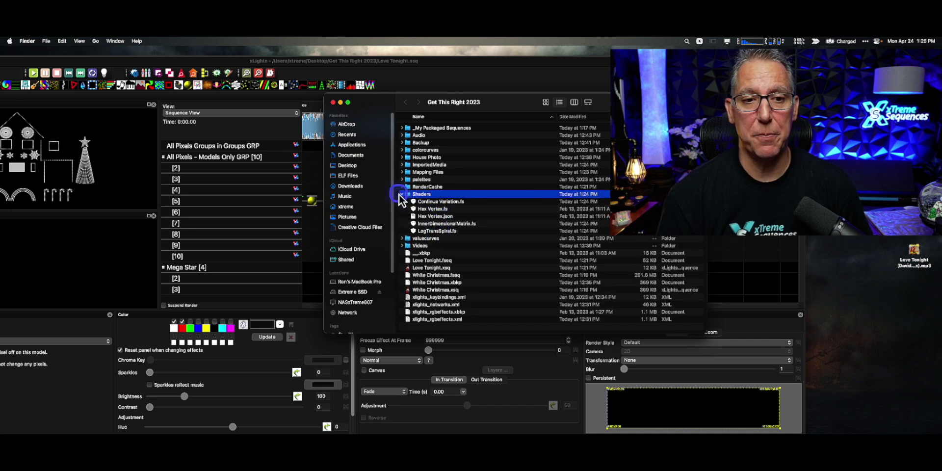
Step: Inspect the Love Tonight 2023 videos inside the ImportedMedia folder, then close the Finder window
click(401, 165)
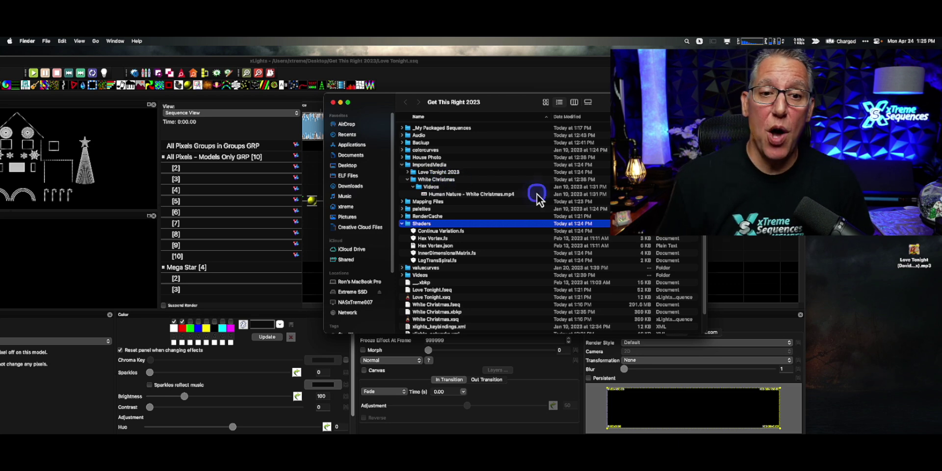
click(407, 180)
click(408, 173)
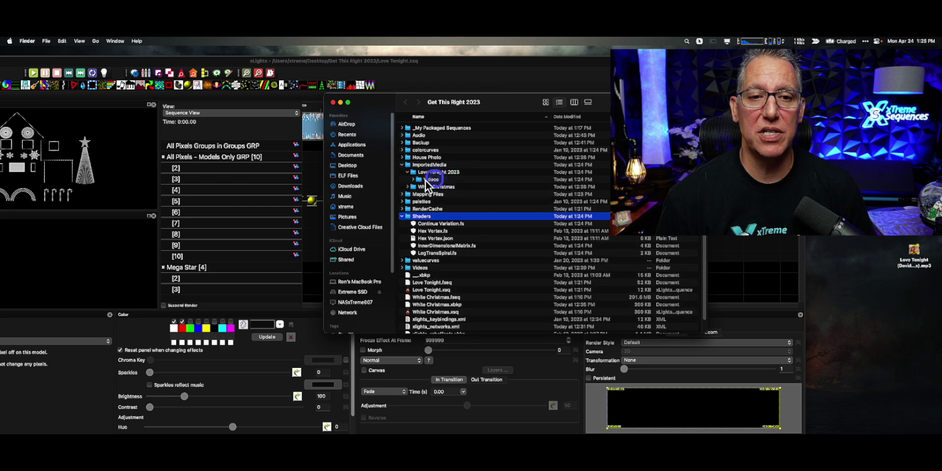
click(413, 180)
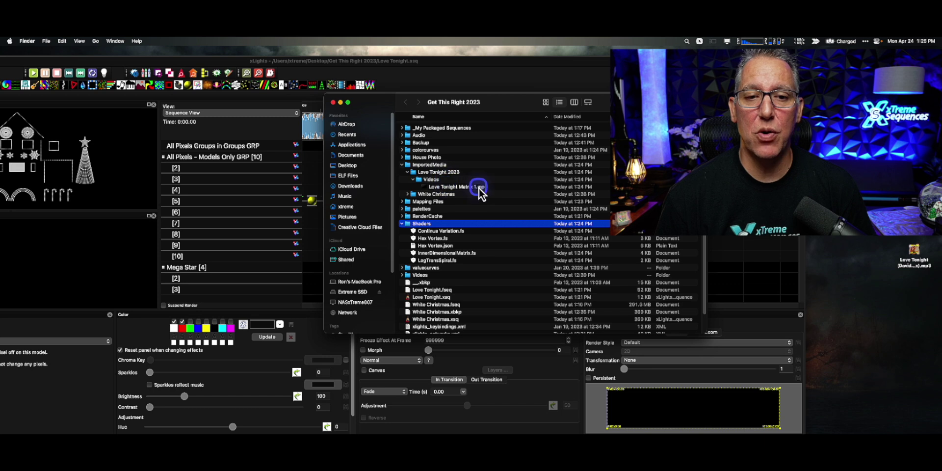
click(408, 173)
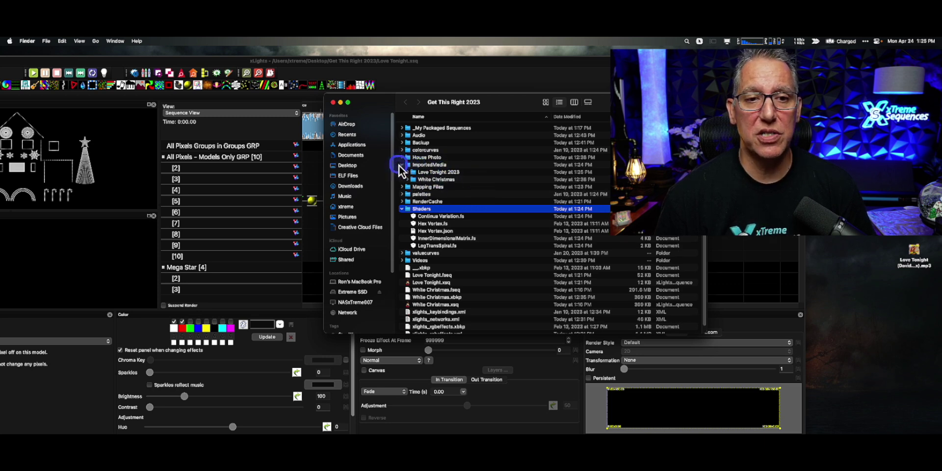
click(400, 166)
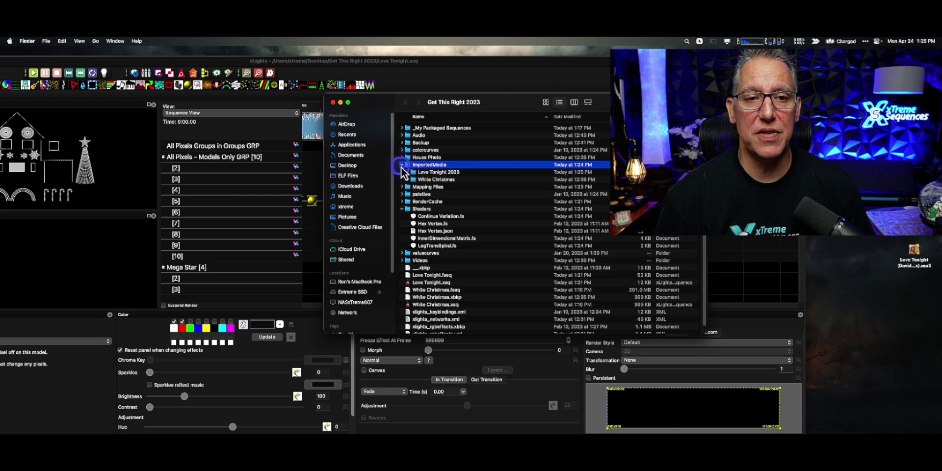
click(402, 165)
click(477, 180)
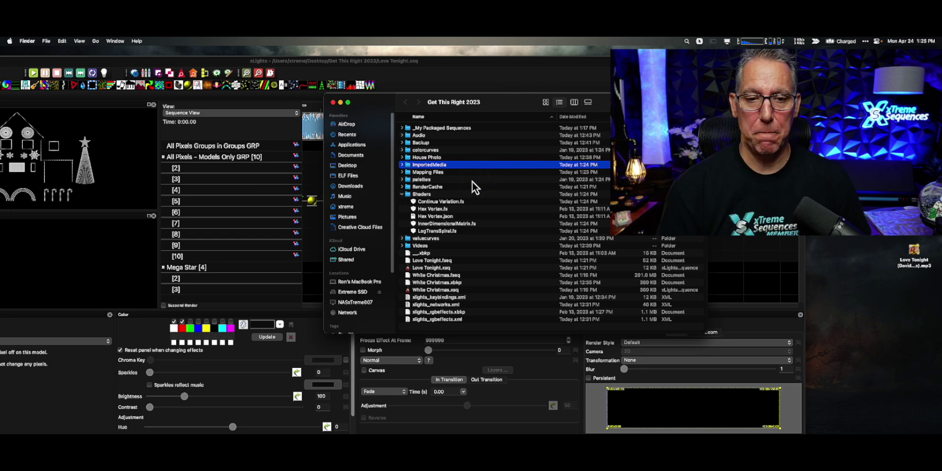
click(333, 103)
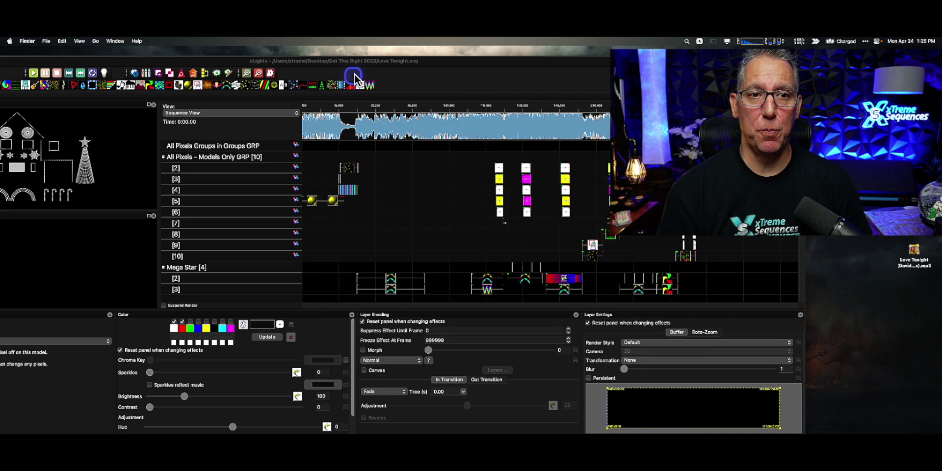
Step: Return to xLights and run Cleanup File Locations on the Love Tonight sequence
click(92, 72)
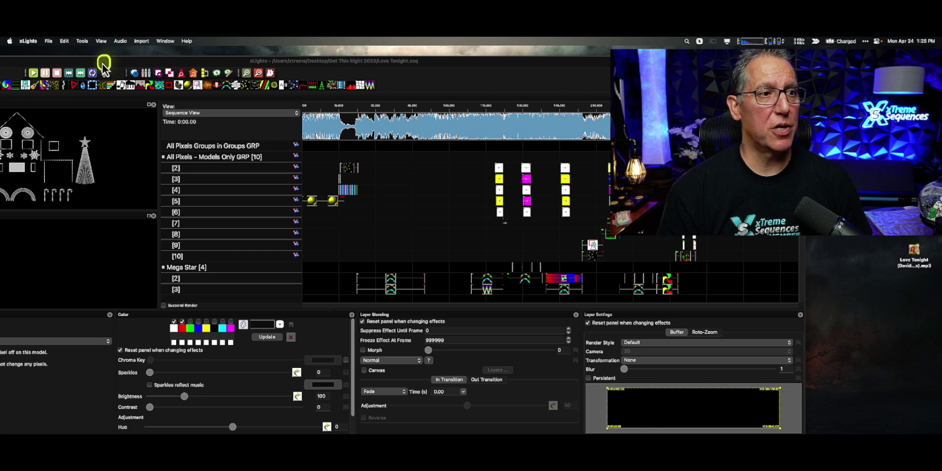
click(81, 42)
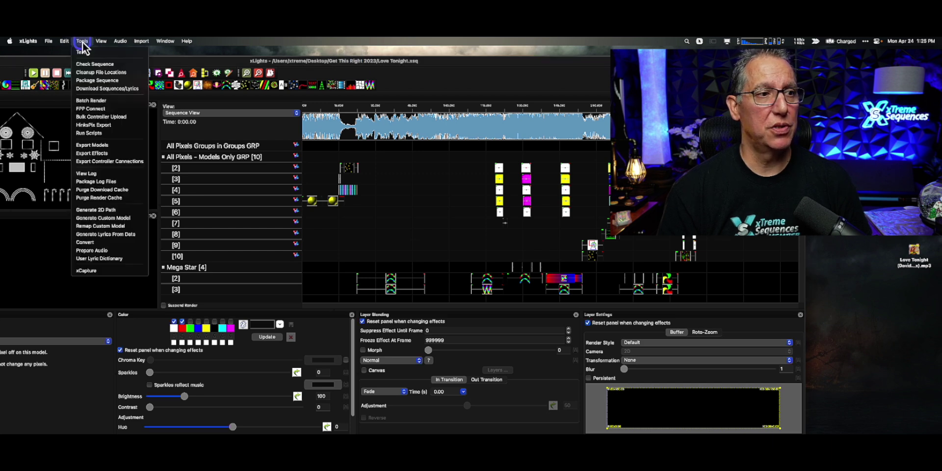
click(91, 72)
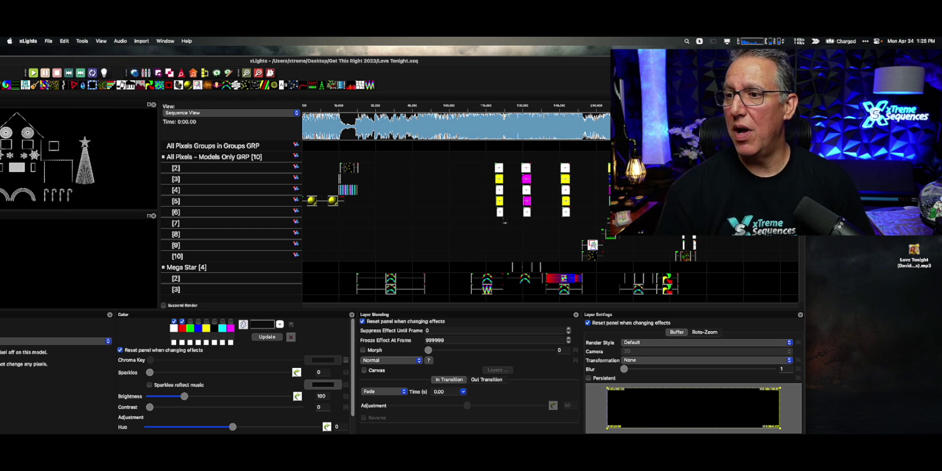
Step: Check the Audio folder in Get This Right 2023 for the Love Tonight song file and close the Finder window
click(521, 254)
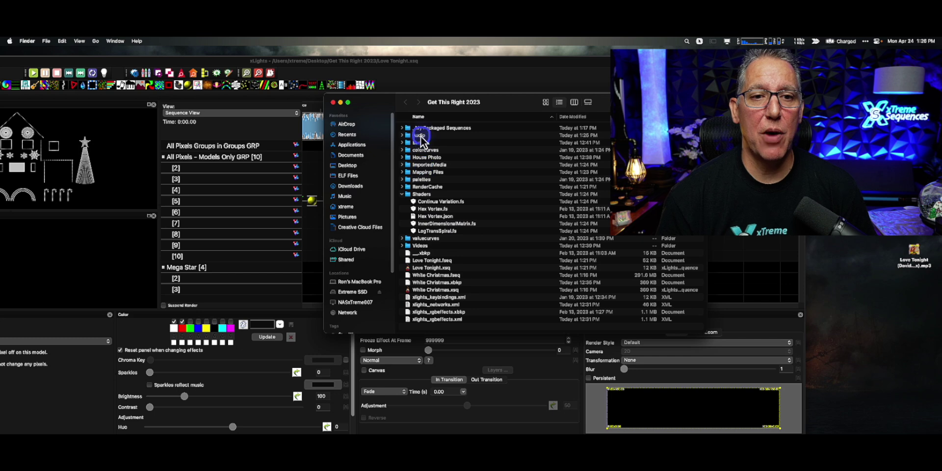
click(402, 135)
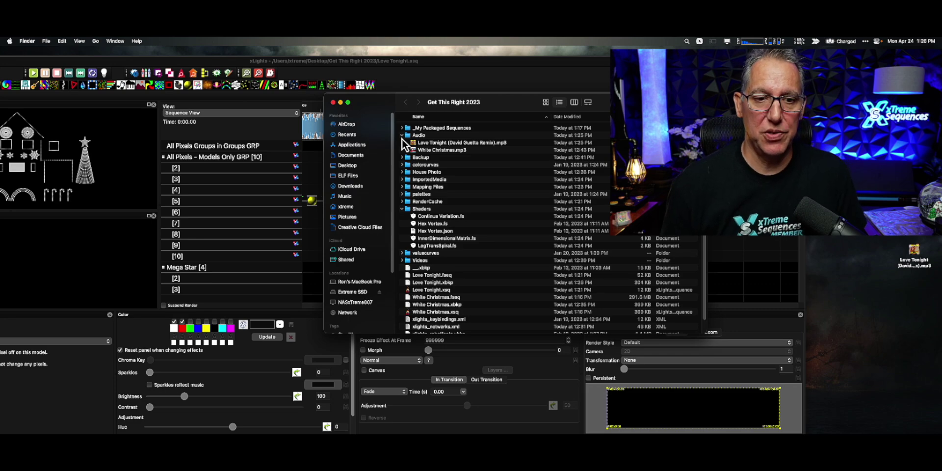
click(333, 102)
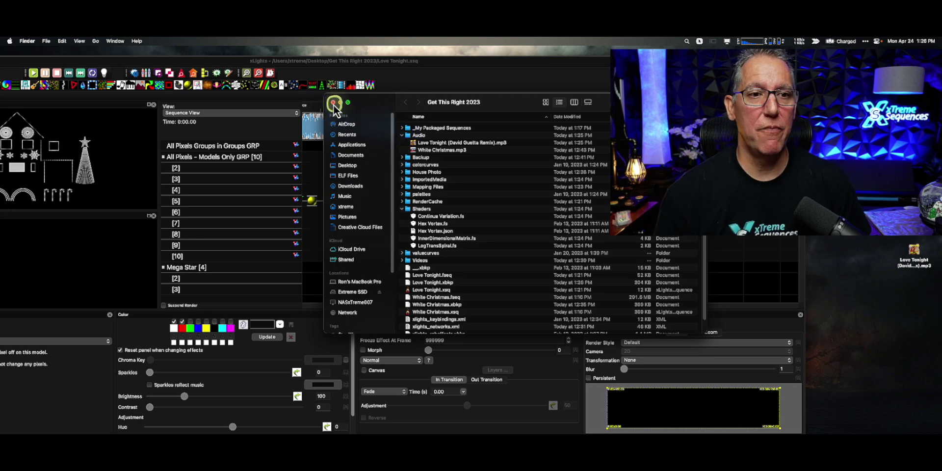
Step: Save the Love Tonight sequence in xLights and minimize its window
drag(446, 64, 488, 54)
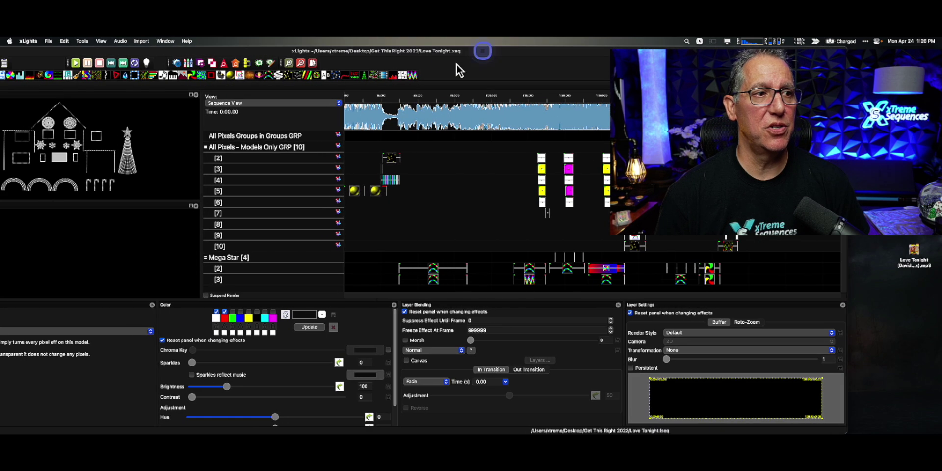
click(49, 42)
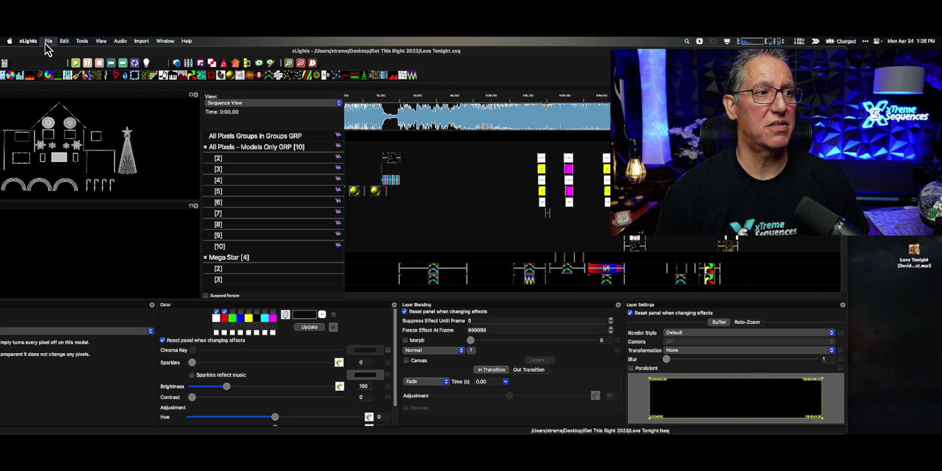
click(48, 42)
click(267, 169)
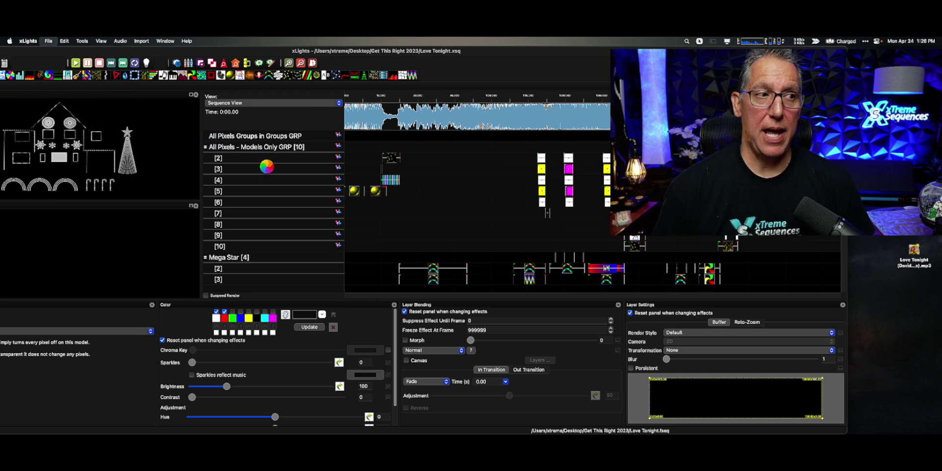
click(195, 51)
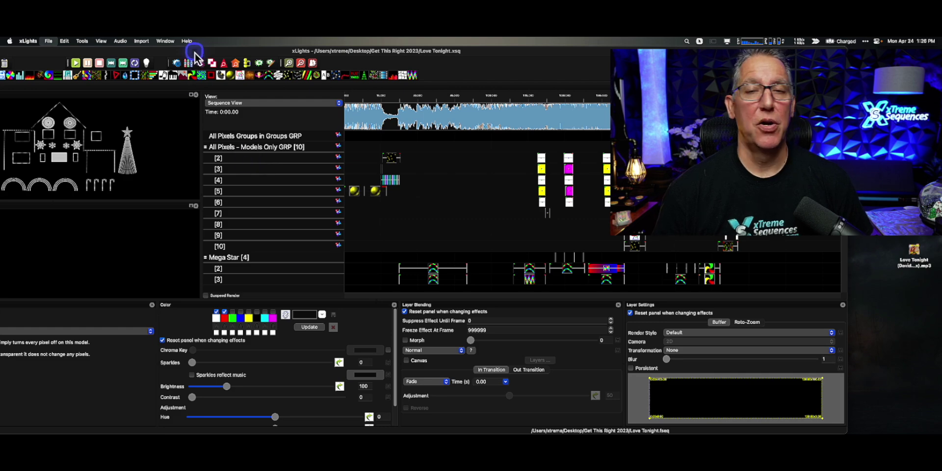
drag(195, 51, 295, 51)
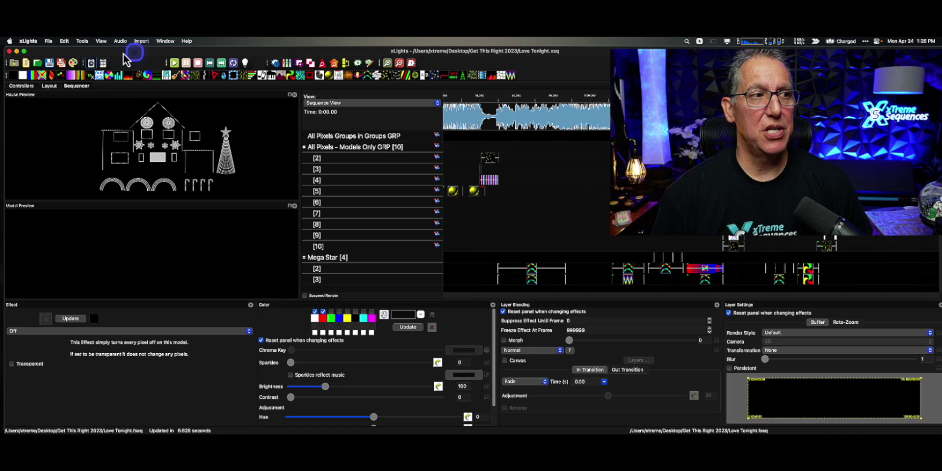
click(16, 51)
click(109, 100)
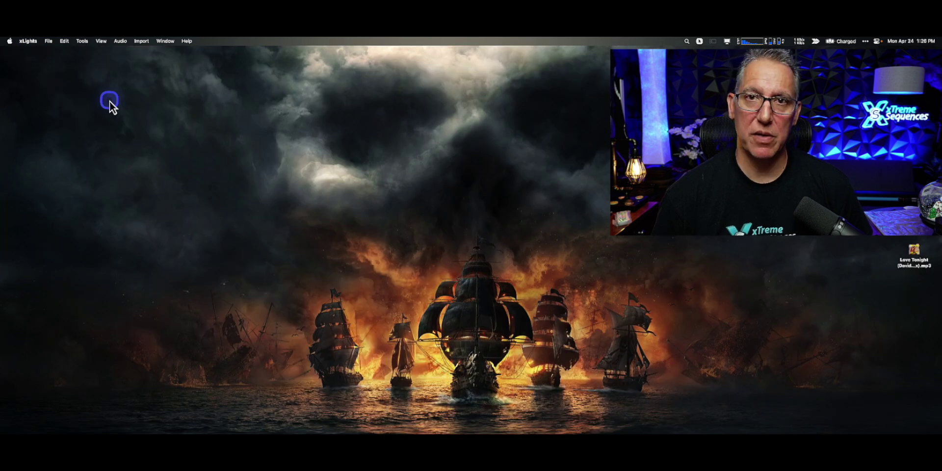
Step: Open the Get This Right 2023 folder from the desktop and move its RenderCache folder to the Trash
click(578, 189)
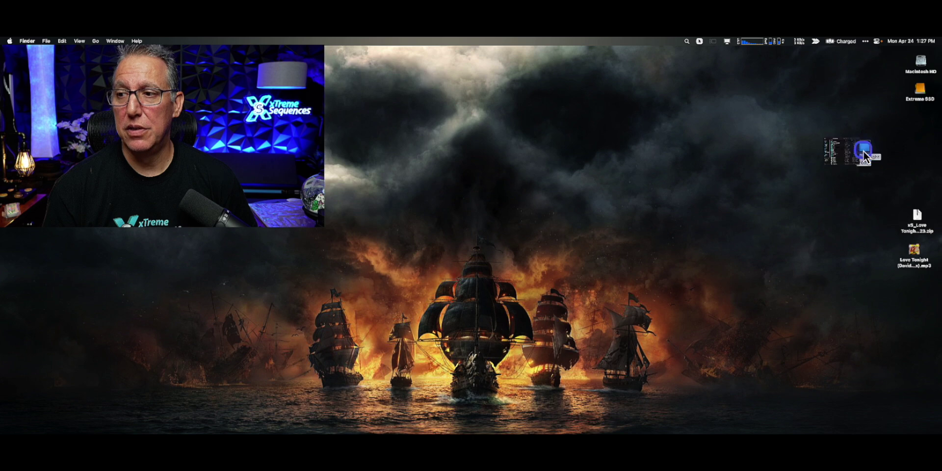
double_click(863, 151)
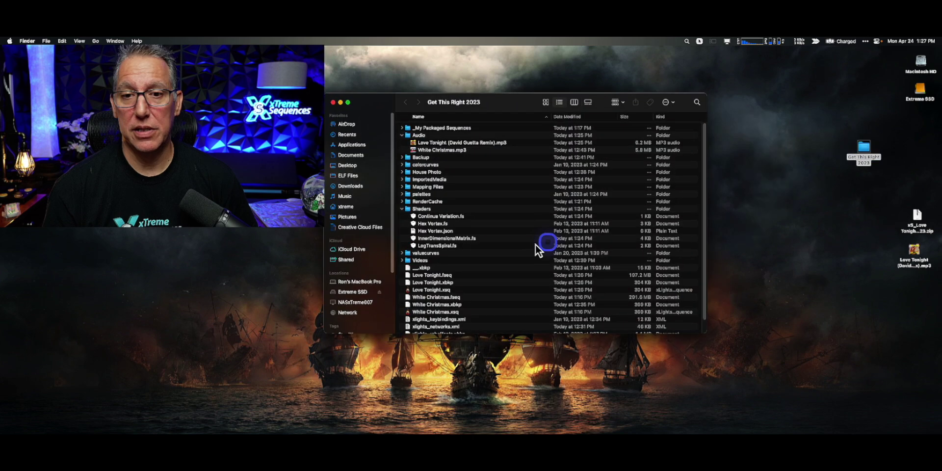
right_click(429, 201)
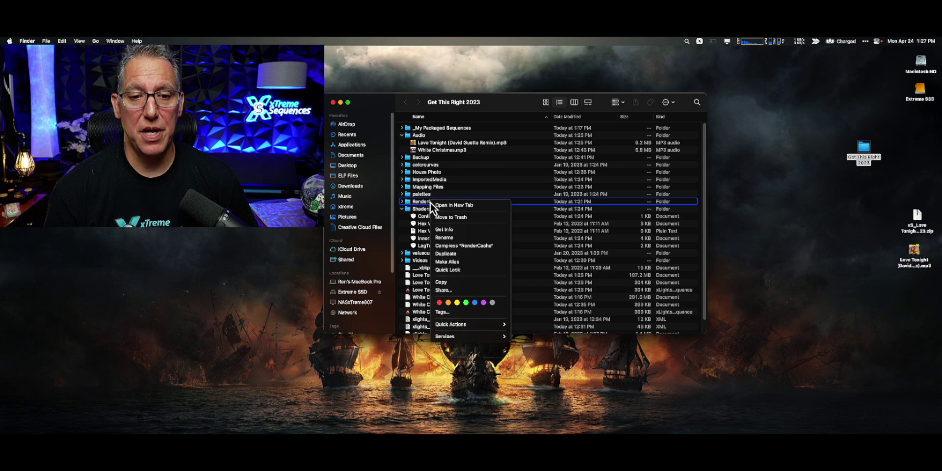
click(423, 202)
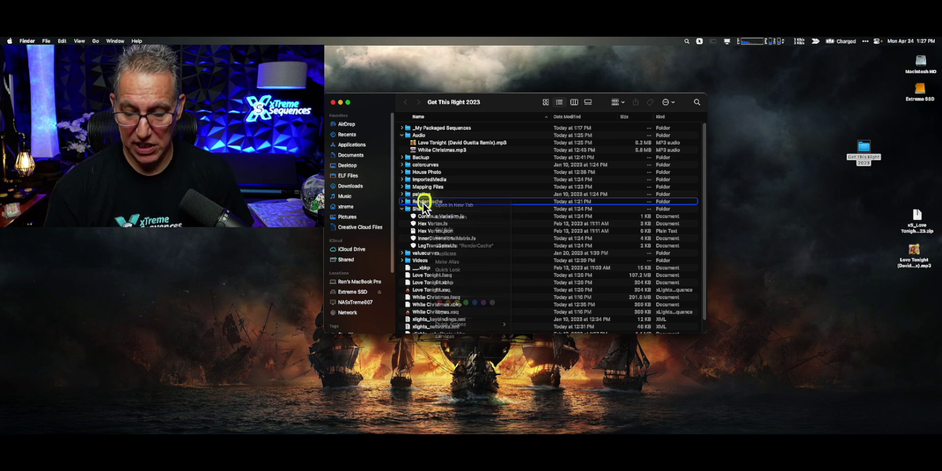
click(423, 203)
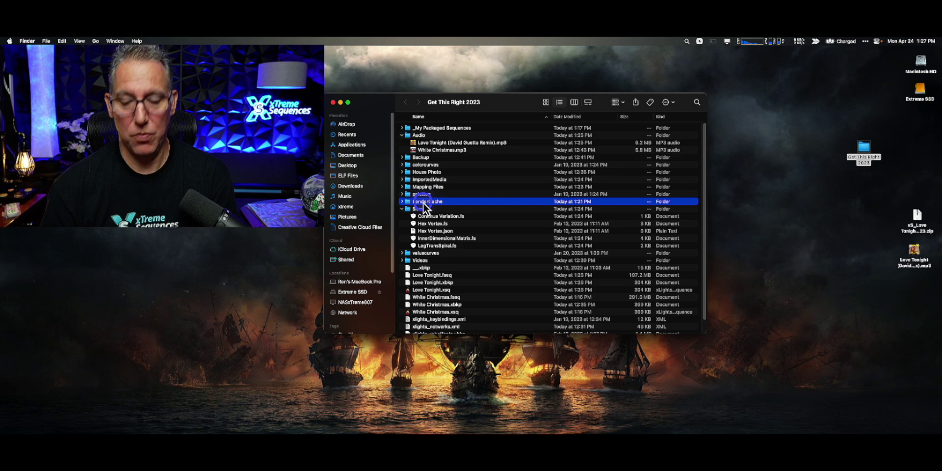
click(738, 240)
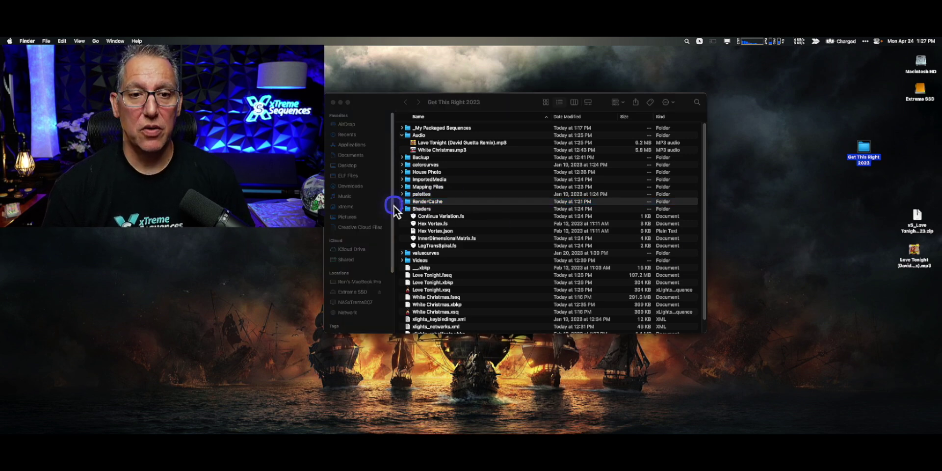
right_click(417, 203)
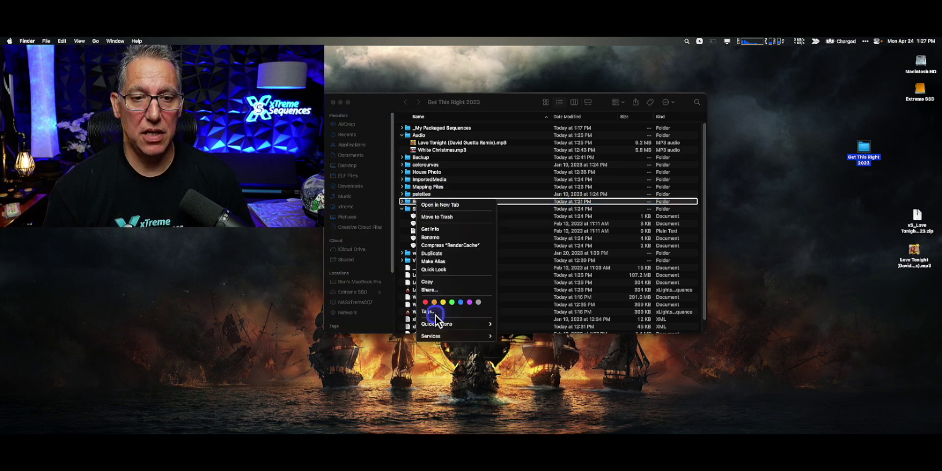
click(437, 217)
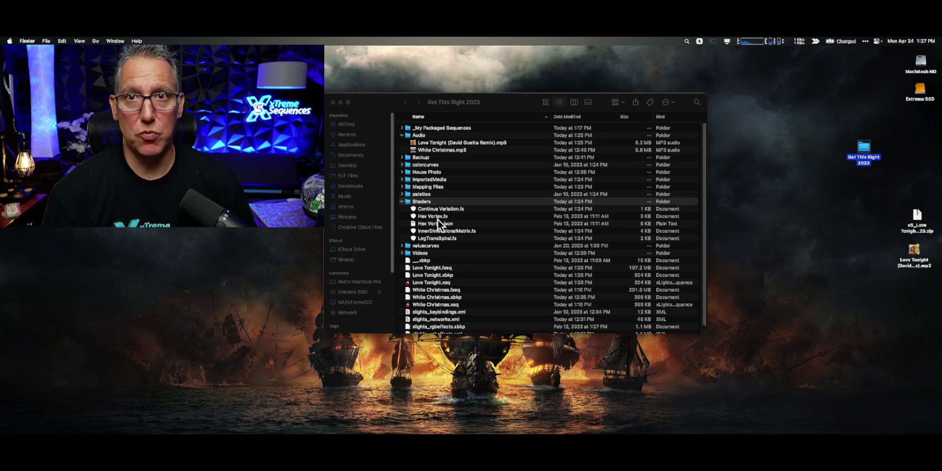
Step: Move the January 2023 OnStart backups in the Backup folder to the Trash and return to the Get This Right 2023 folder
click(401, 202)
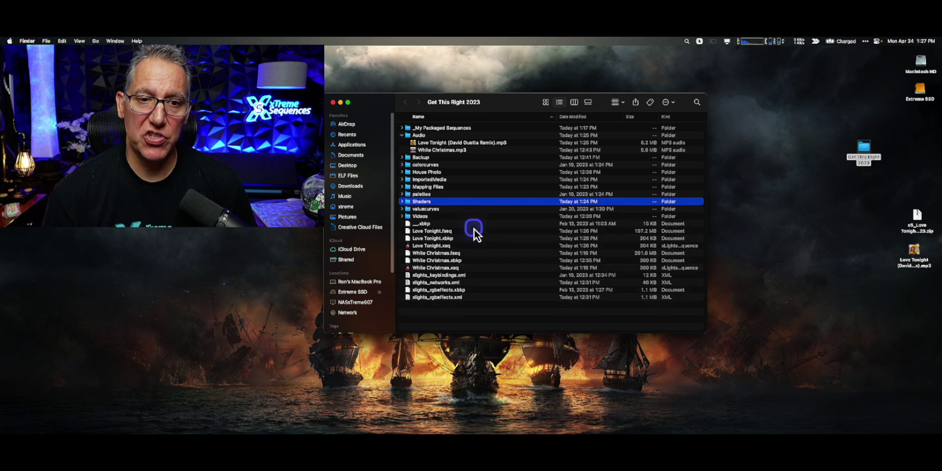
double_click(425, 160)
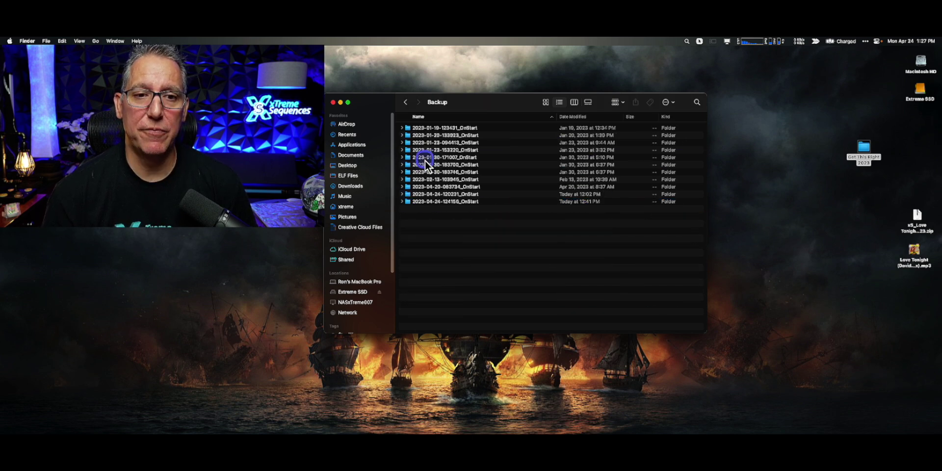
click(453, 227)
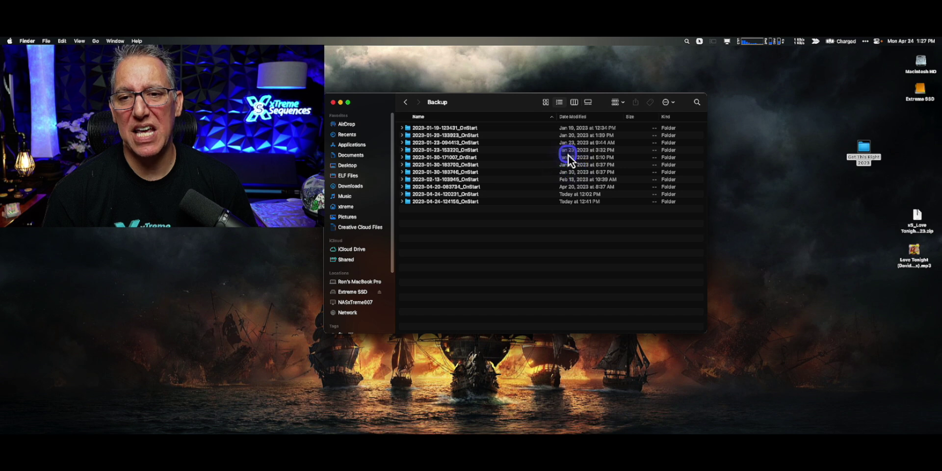
click(466, 173)
shift+click(470, 128)
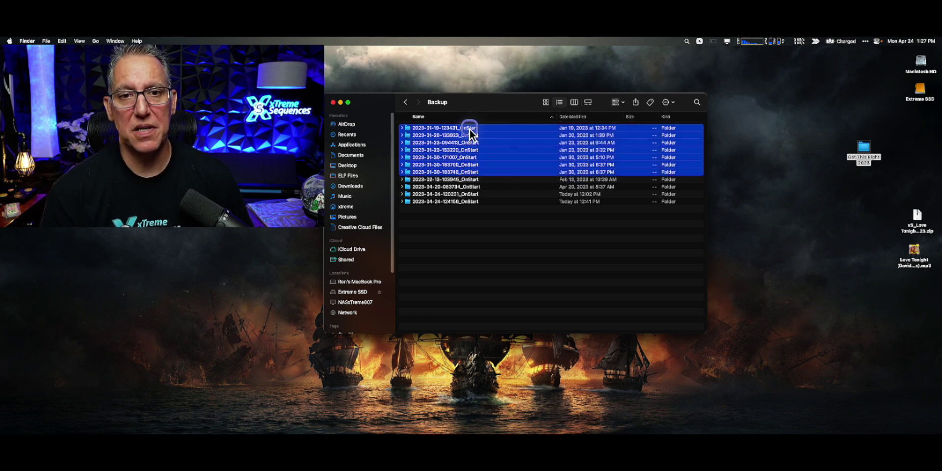
right_click(469, 130)
click(506, 152)
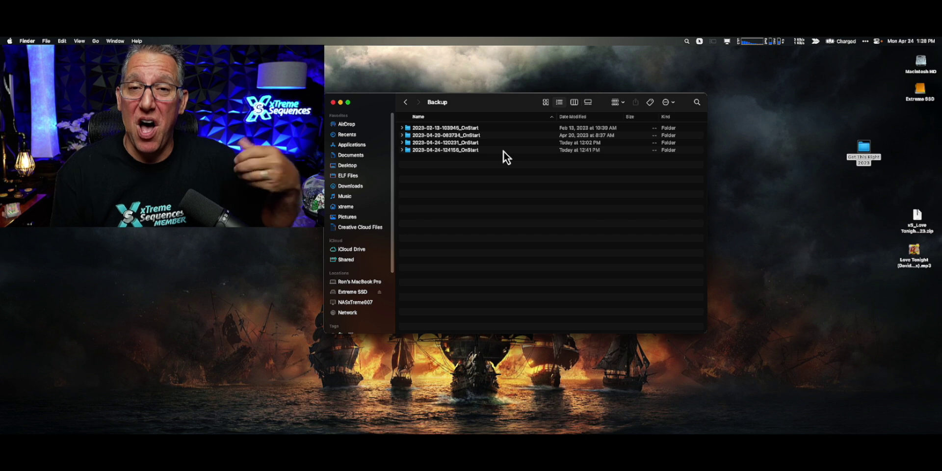
click(406, 104)
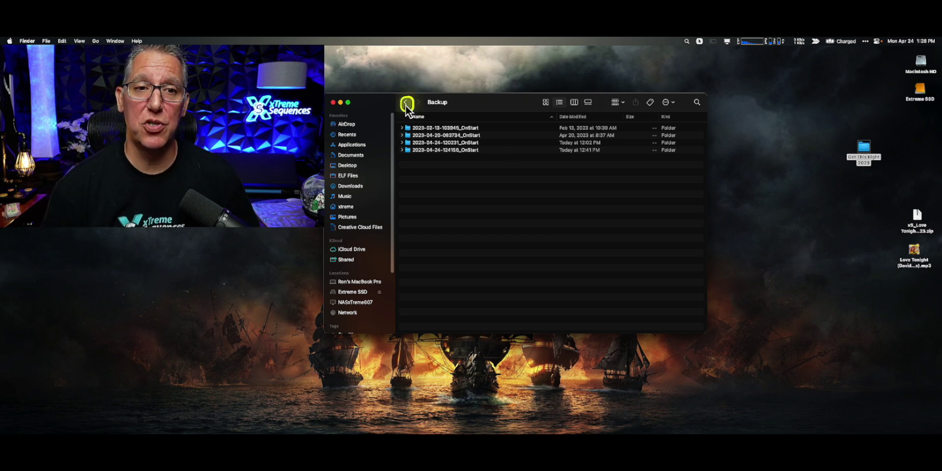